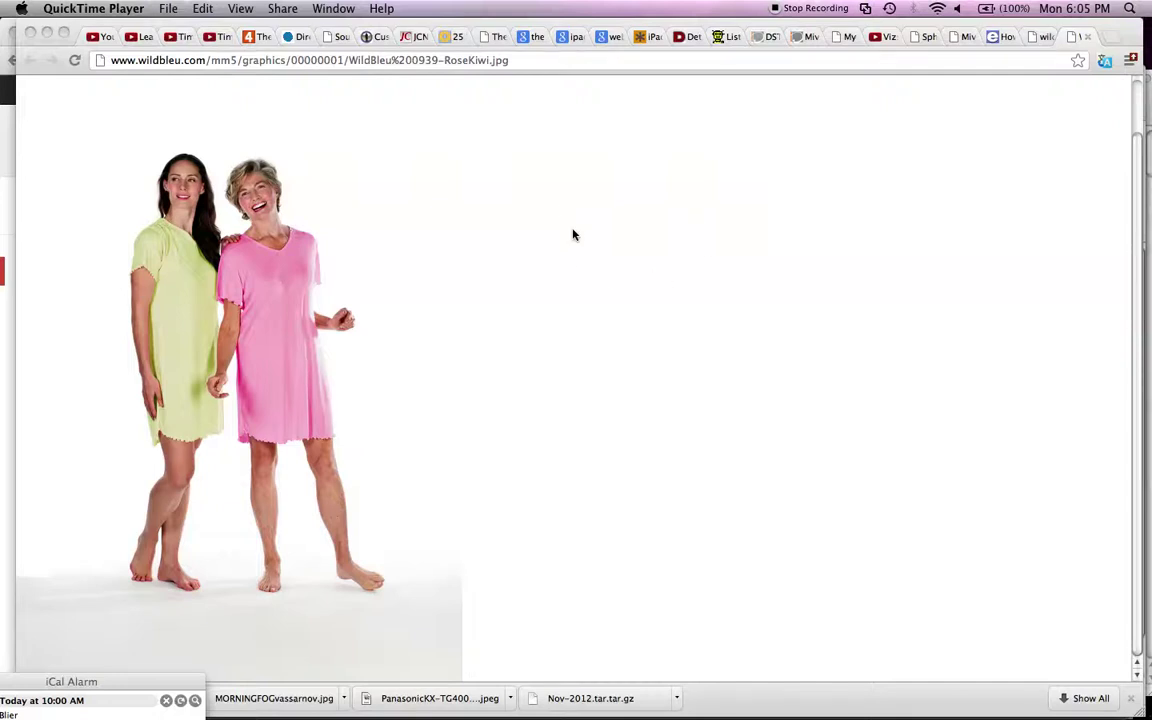
# Inspect the sleepshirt photo at full size, refit it, and go back to the V-Neck Rose Sleepshirt page
pyautogui.click(391, 354)
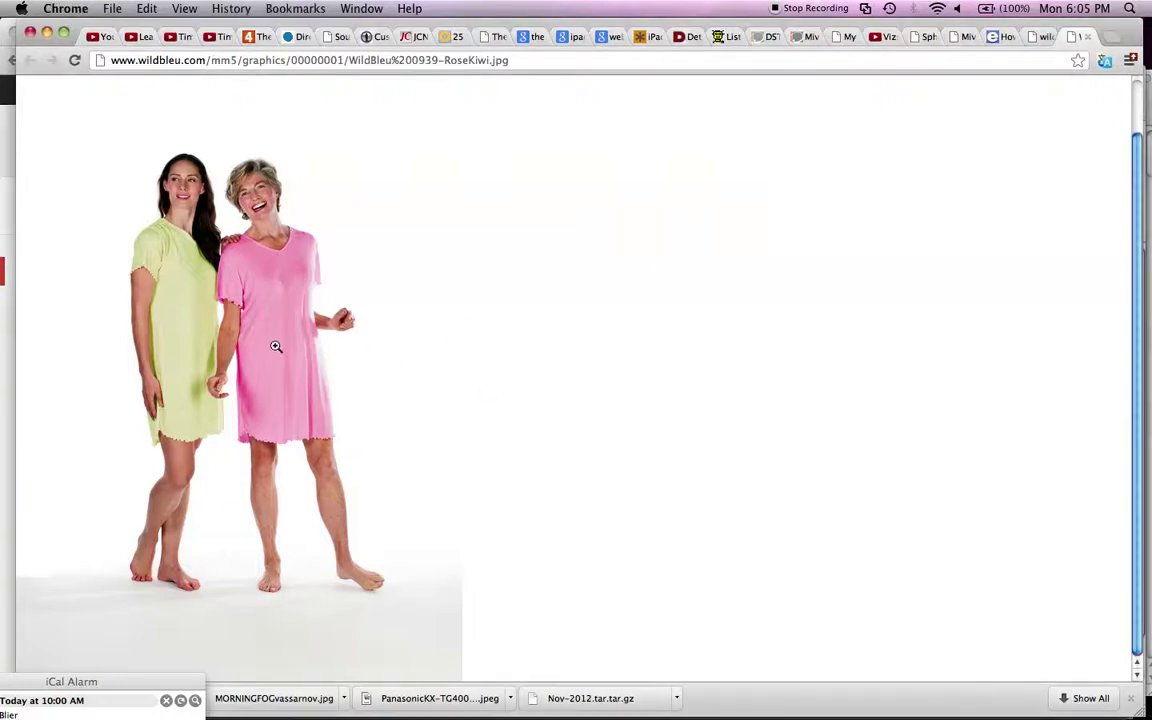
pyautogui.click(250, 317)
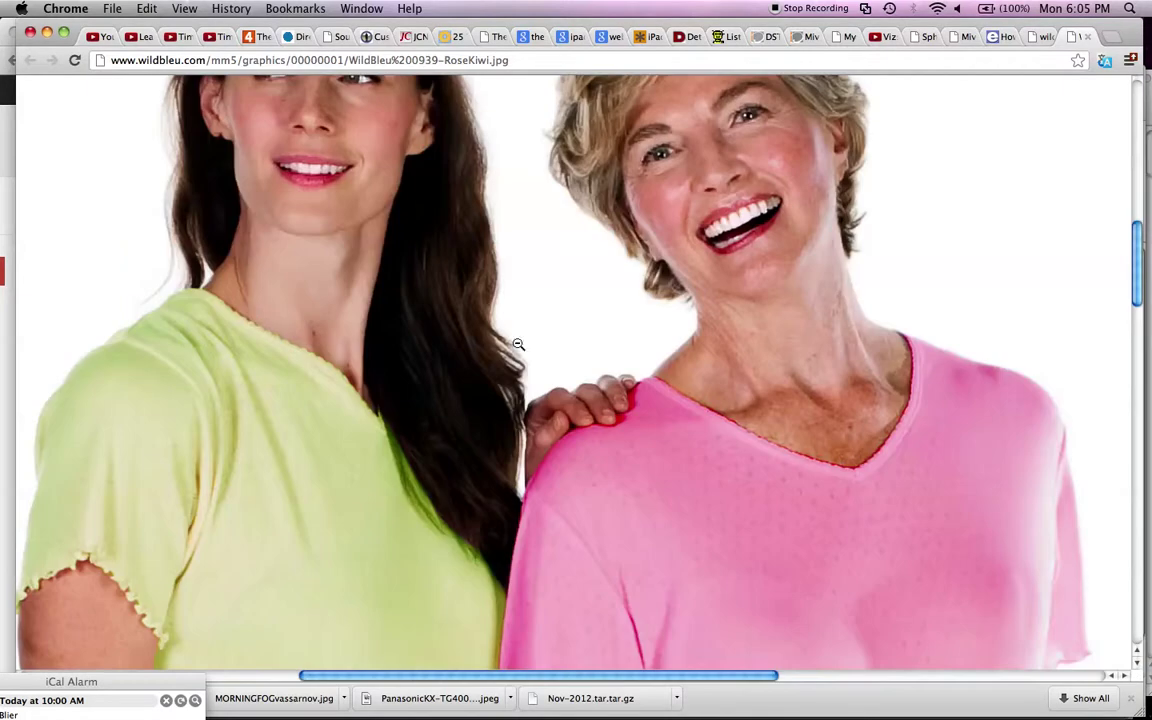
pyautogui.scroll(2, 1134, 254)
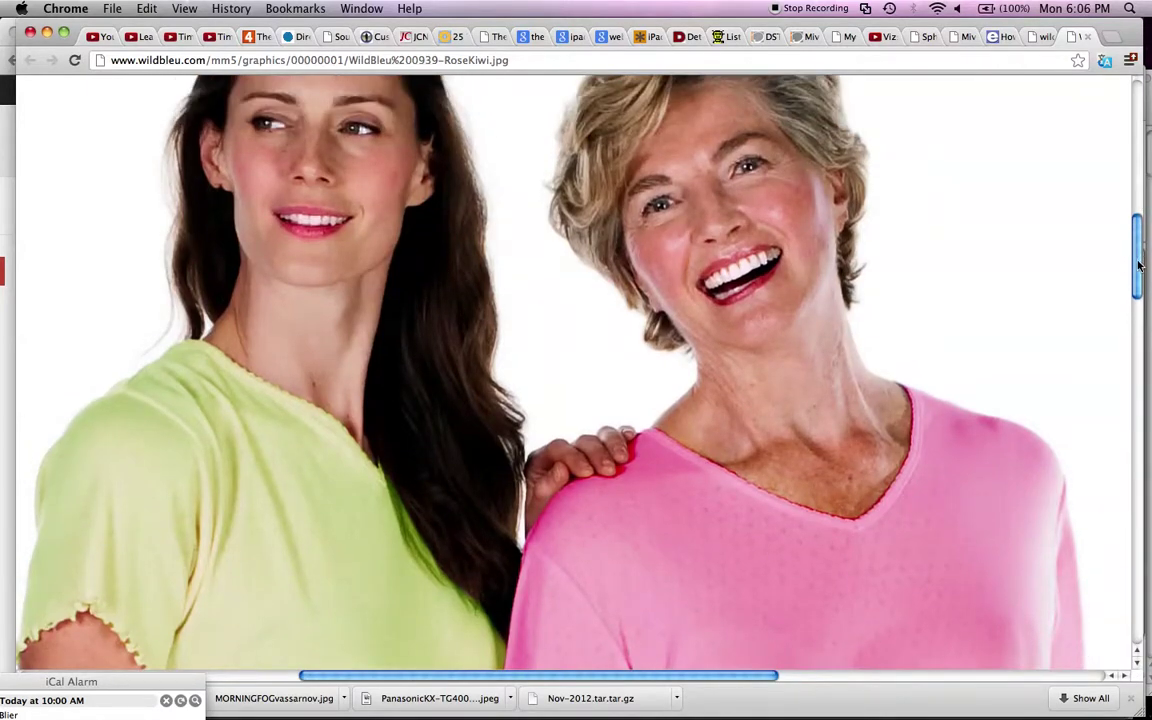
pyautogui.scroll(4, 868, 332)
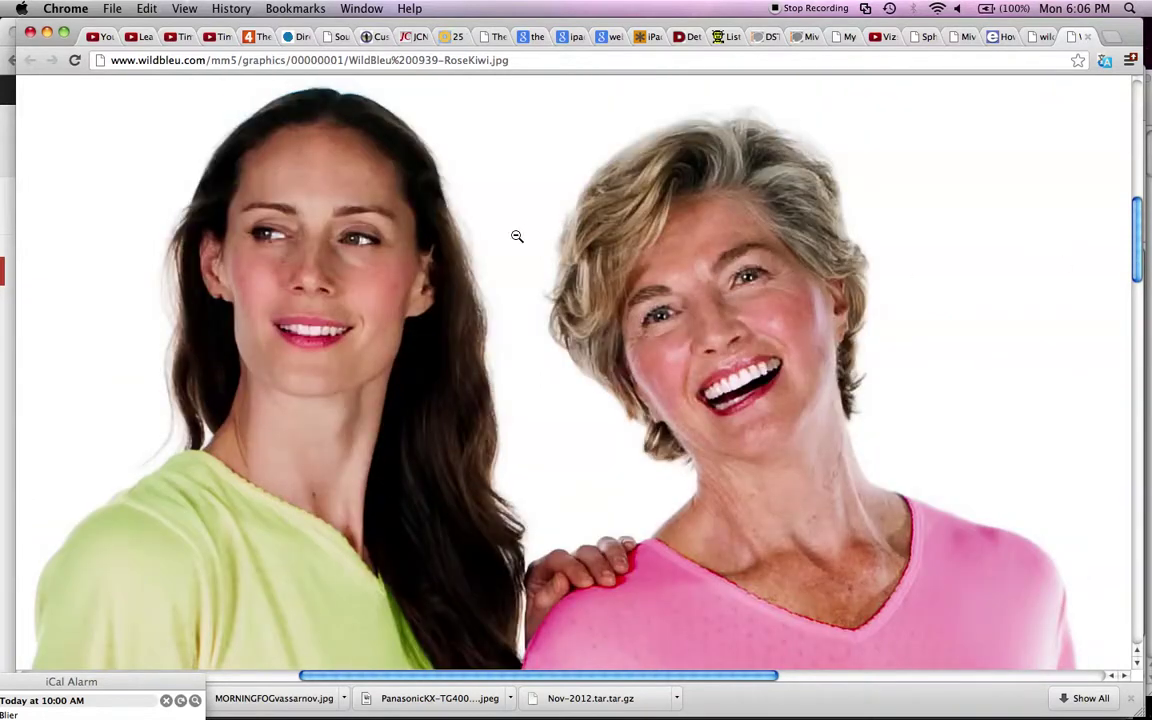
pyautogui.click(473, 301)
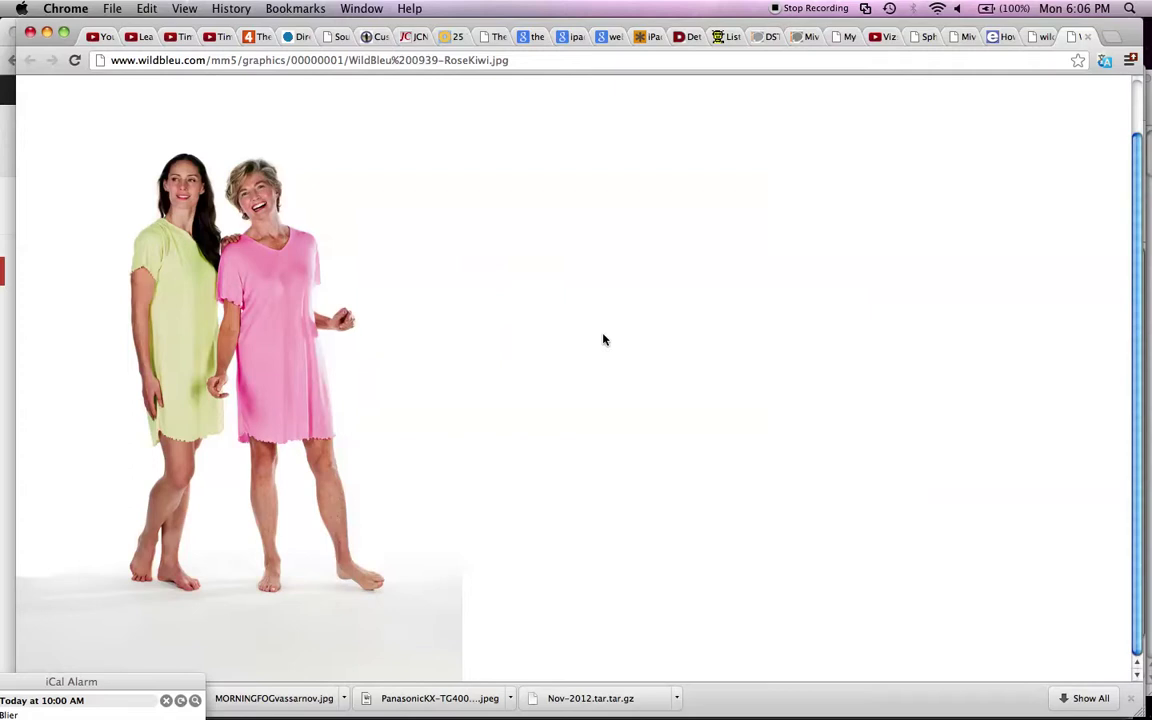
pyautogui.click(1040, 38)
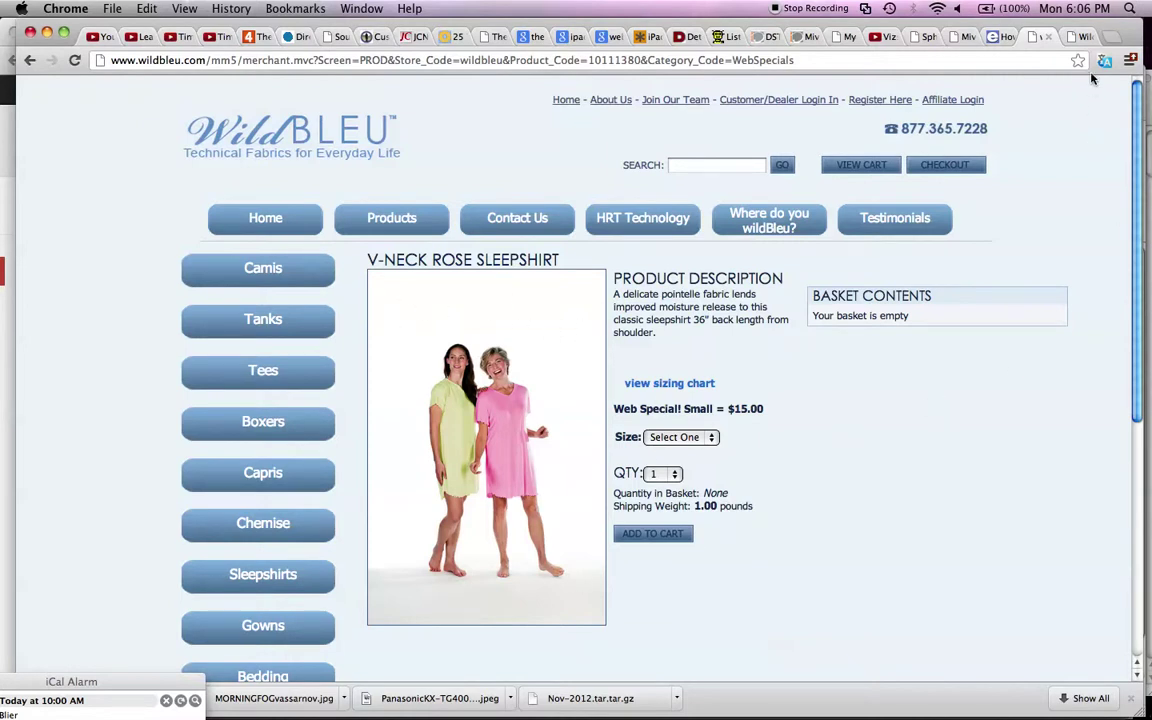
# Bring up the two-women photo on its own tab at full size
pyautogui.click(1080, 37)
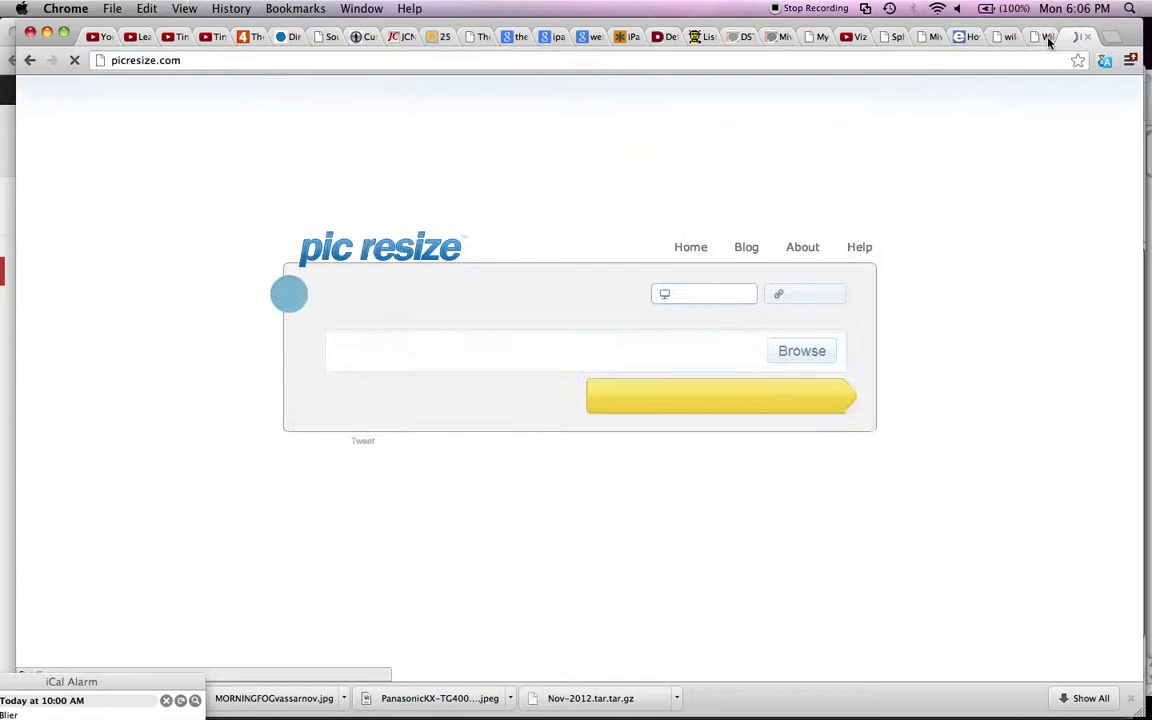
pyautogui.click(1042, 38)
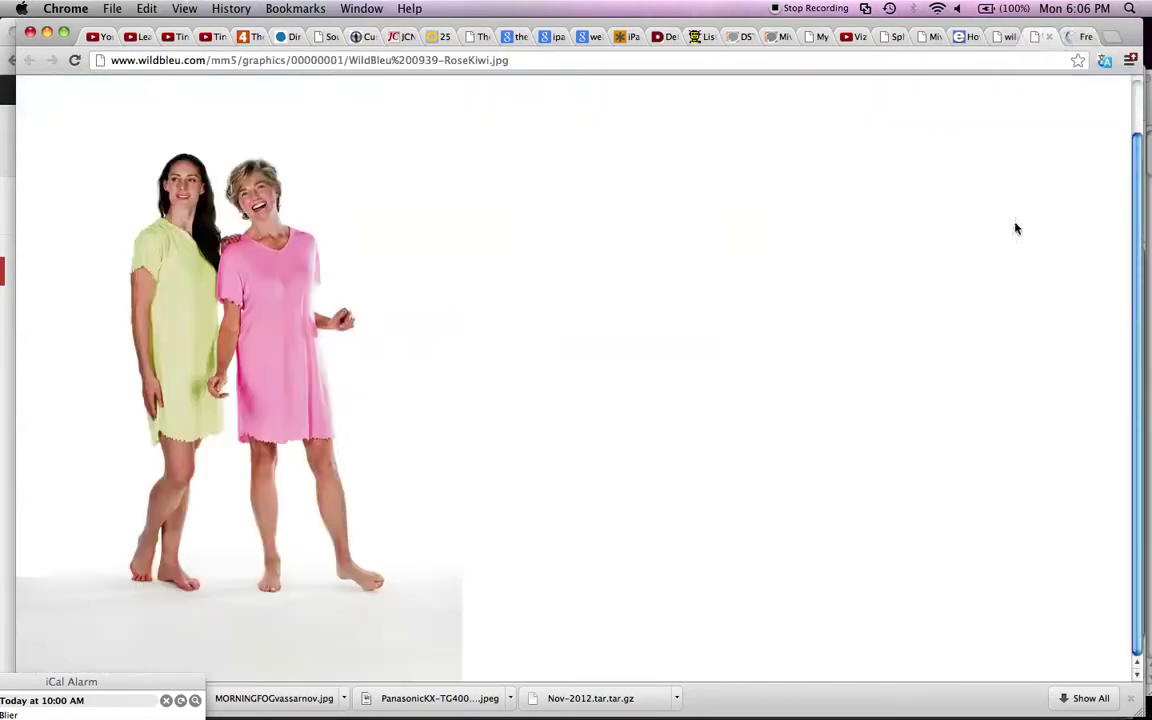
pyautogui.click(248, 272)
# Save the photo as WildBleu 0939-RoseKiwi.jpg into the wildbleu folder
pyautogui.rightClick(277, 310)
pyautogui.click(310, 326)
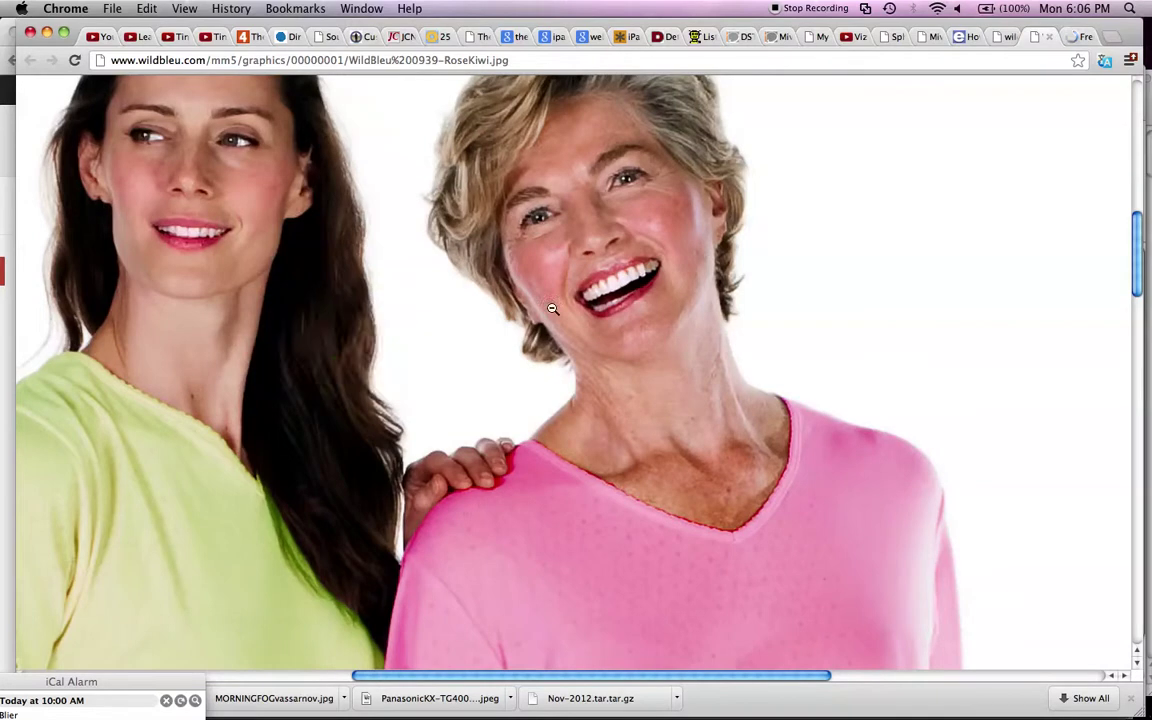
pyautogui.click(541, 238)
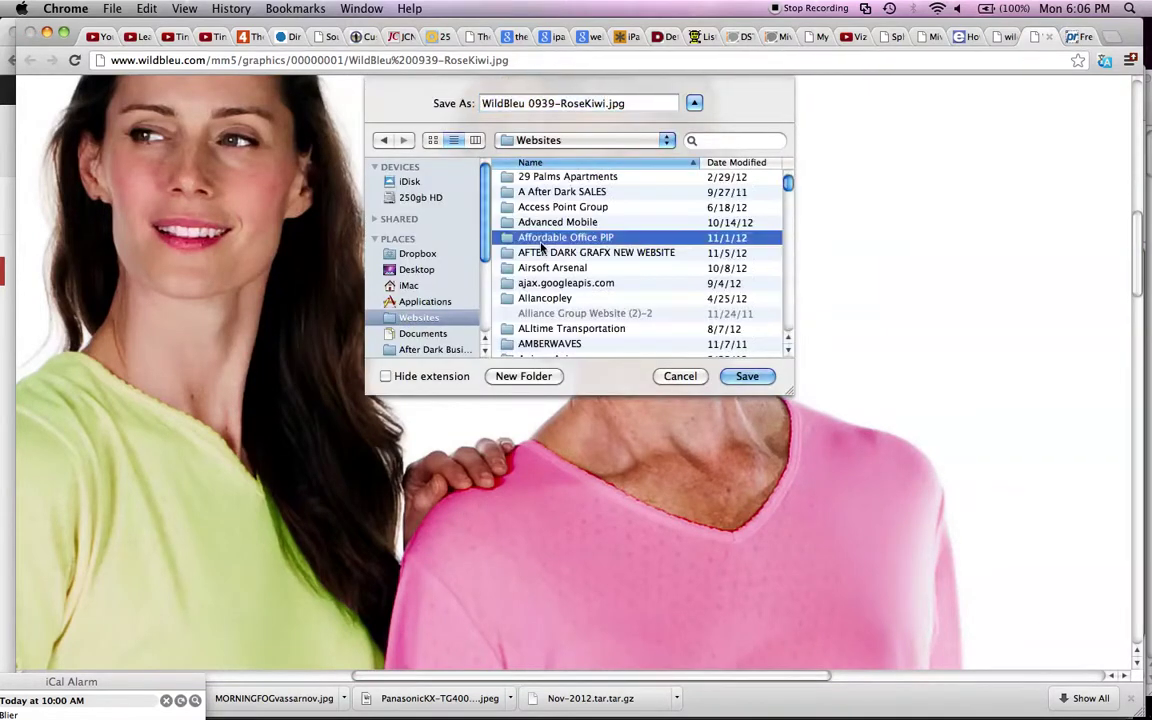
pyautogui.write('wild')
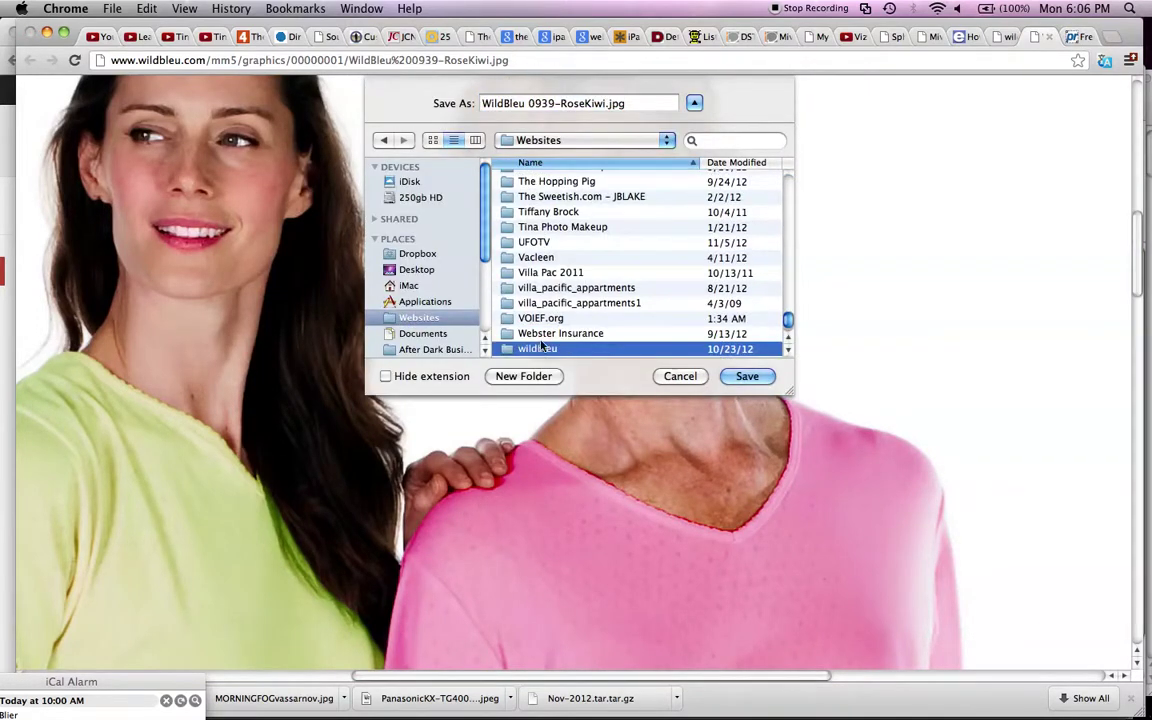
pyautogui.doubleClick(541, 348)
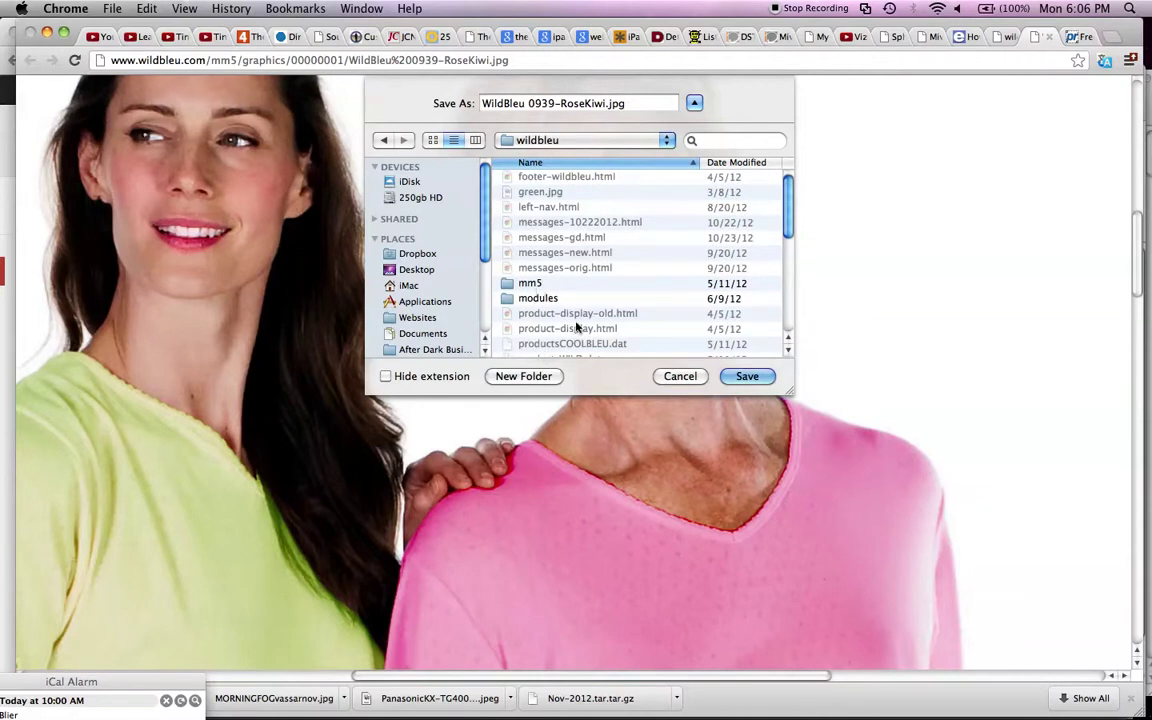
pyautogui.click(748, 377)
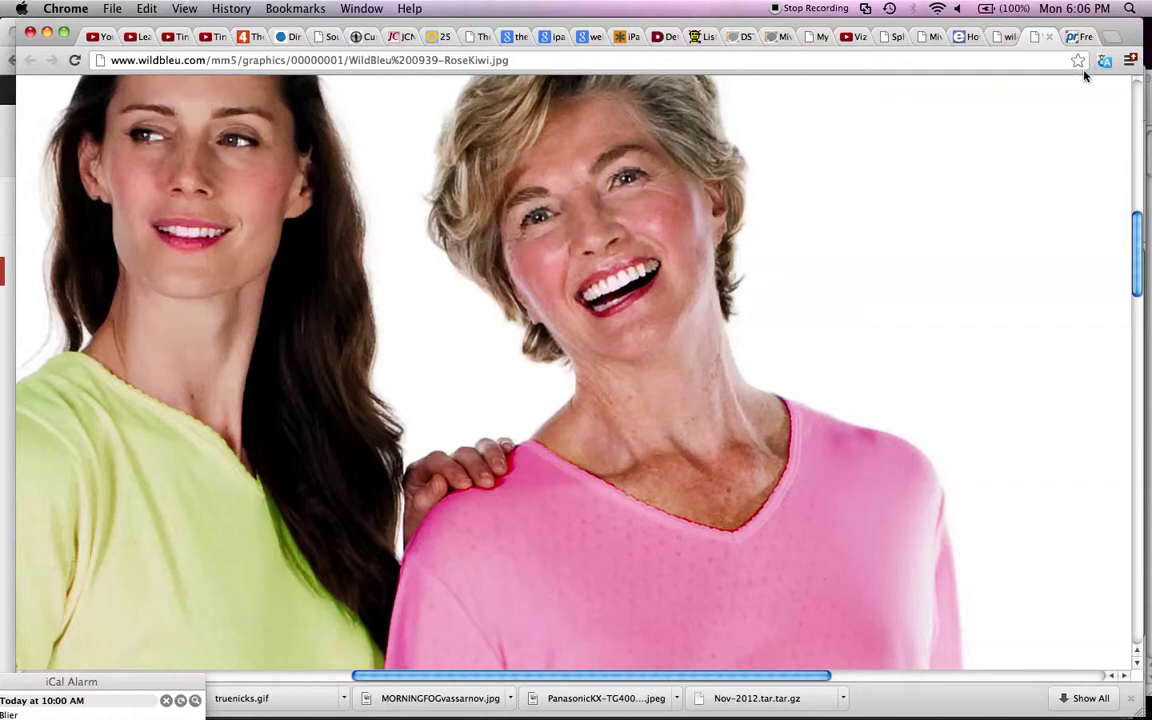
# On PicResize, browse to Websites > wildbleu, sort by date, and pick WildBleu 0939-RoseKiwi.jpg
pyautogui.click(1085, 38)
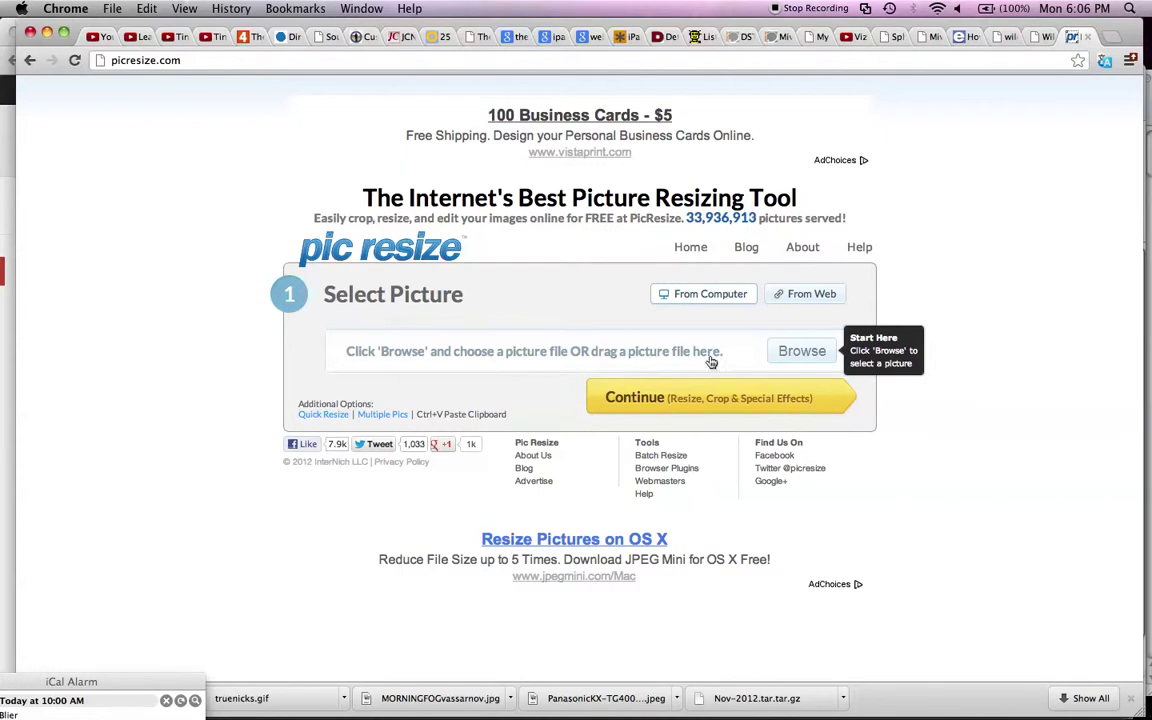
pyautogui.click(801, 352)
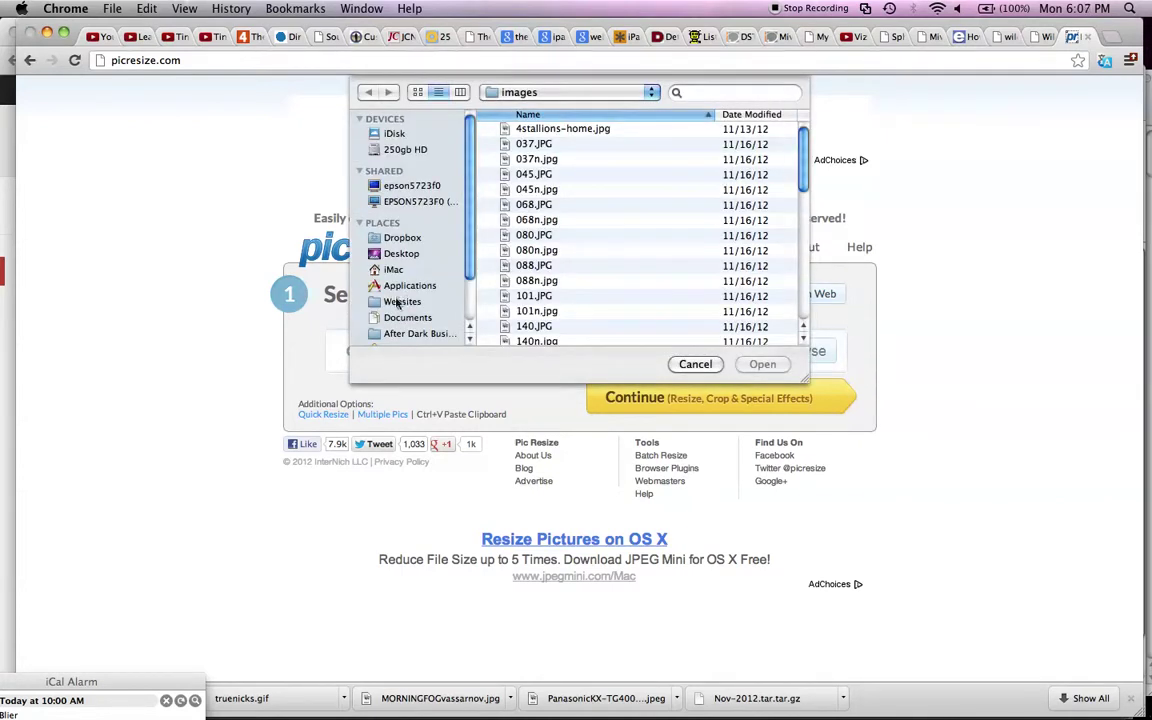
pyautogui.click(401, 301)
pyautogui.click(538, 145)
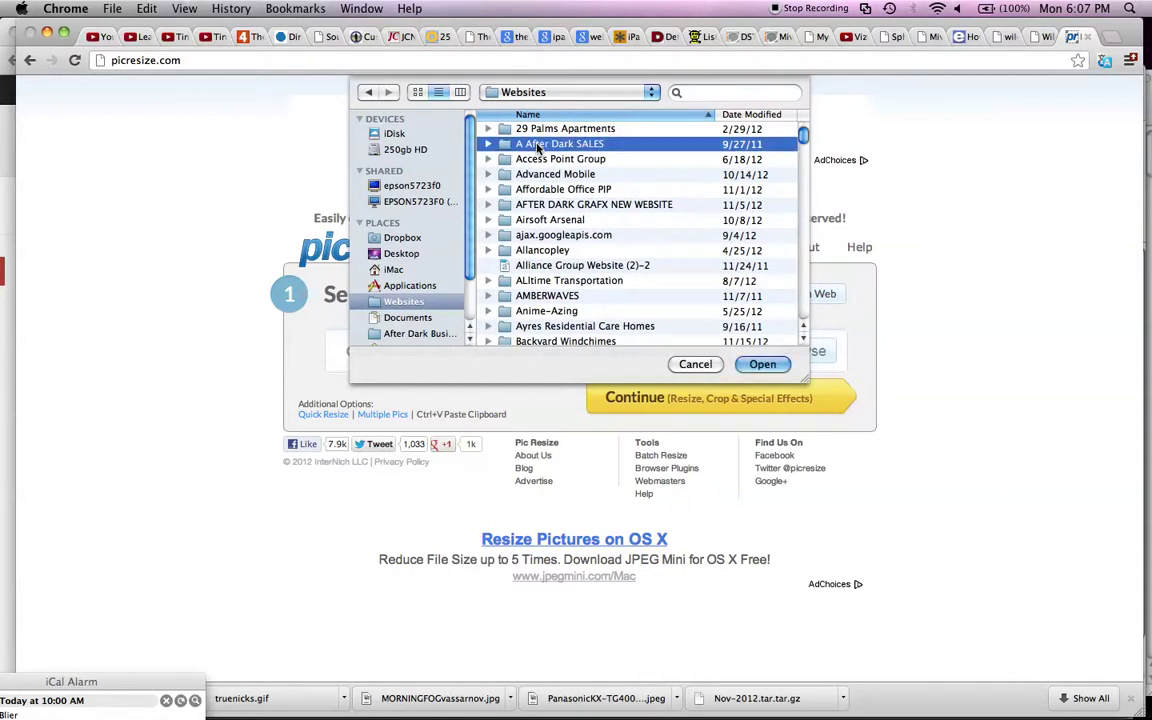
pyautogui.write('wild')
pyautogui.doubleClick(534, 338)
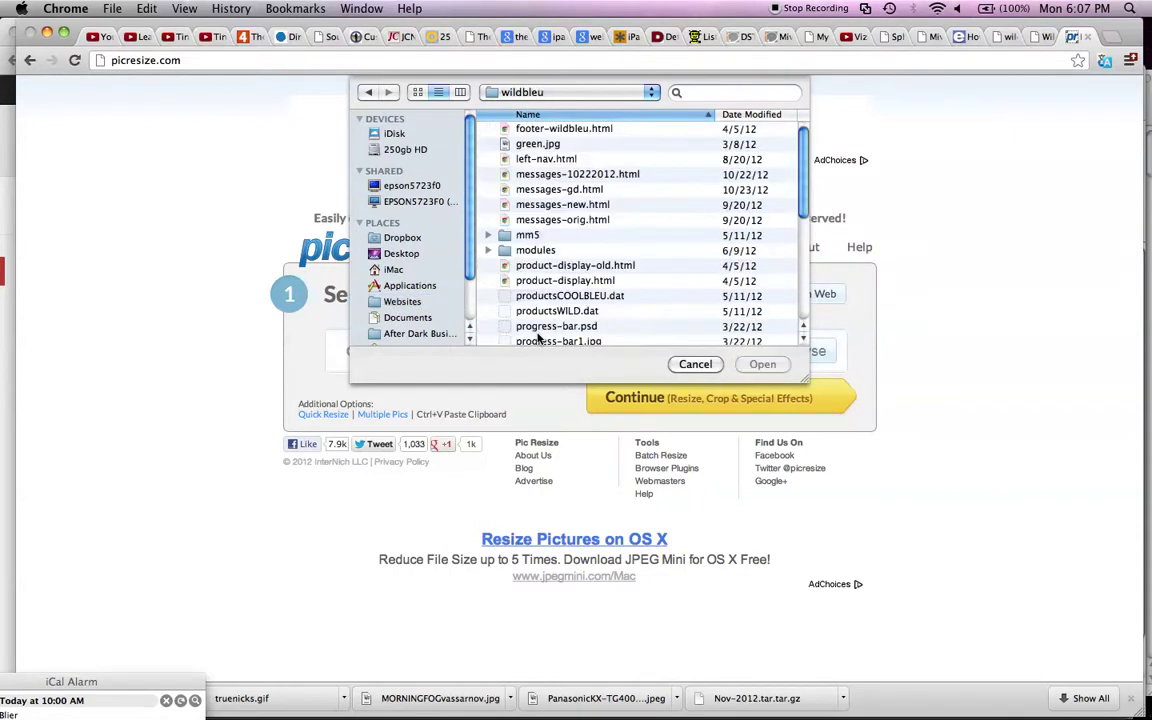
pyautogui.click(745, 115)
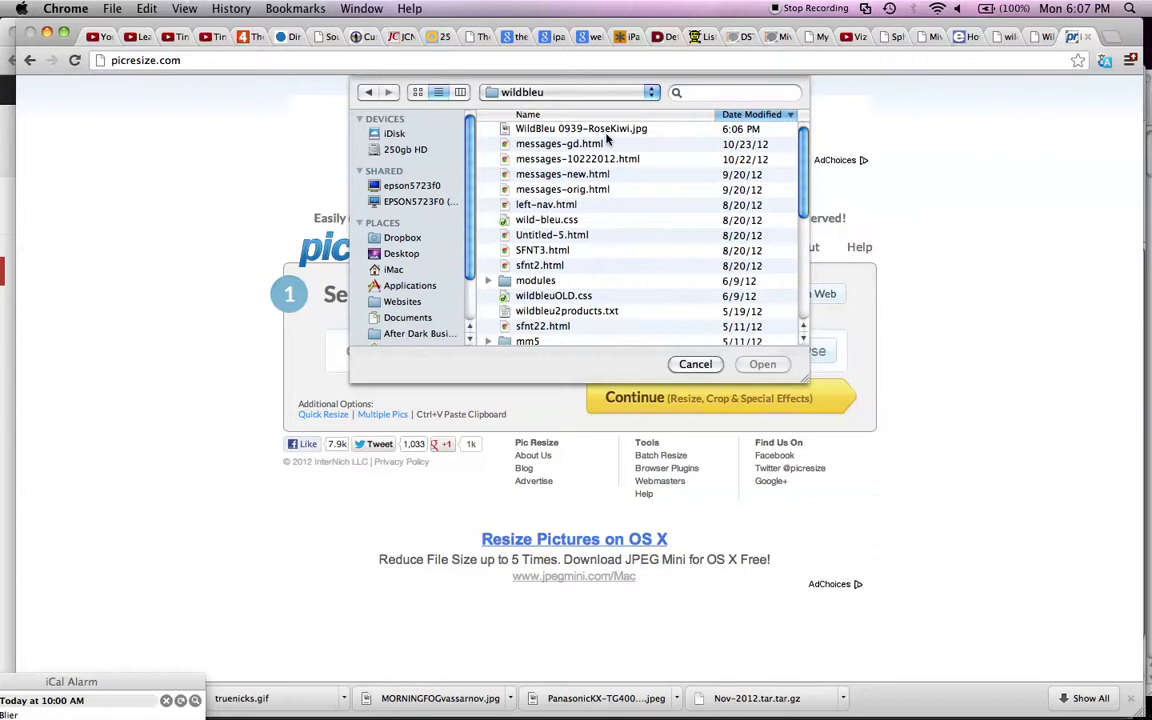
pyautogui.click(605, 129)
pyautogui.click(762, 364)
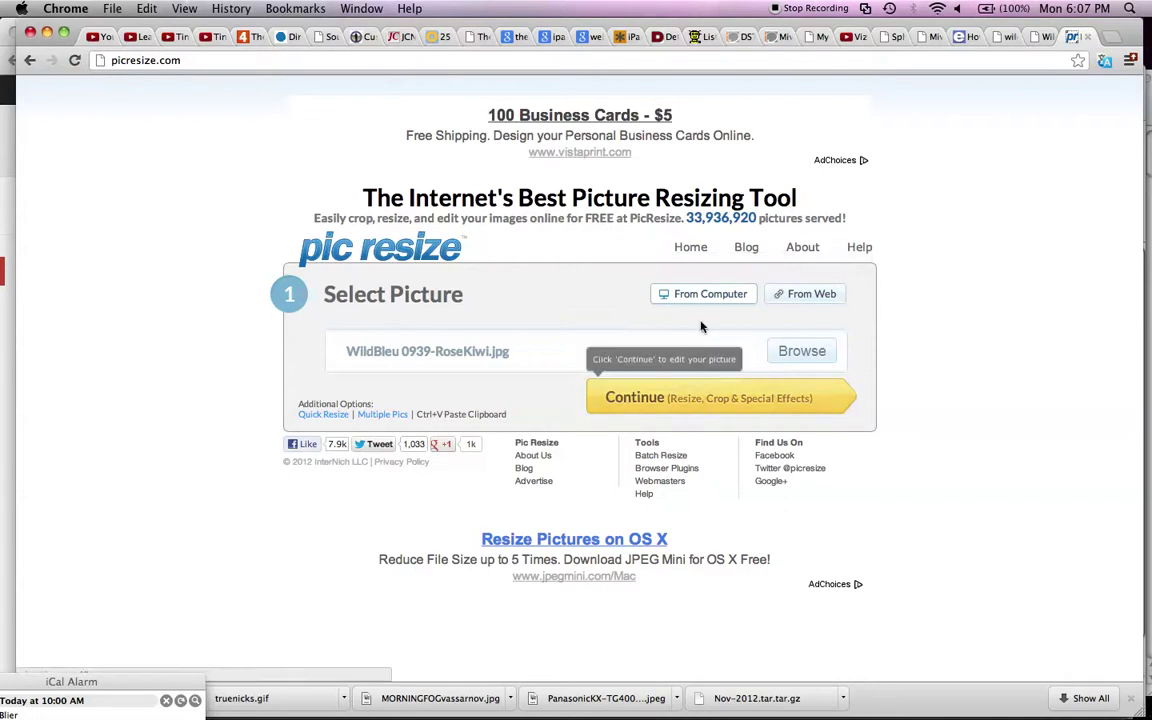
# Upload the photo and crop it tightly around the two women, from 2592 x 3872 to 2115 x 2846 px
pyautogui.click(662, 400)
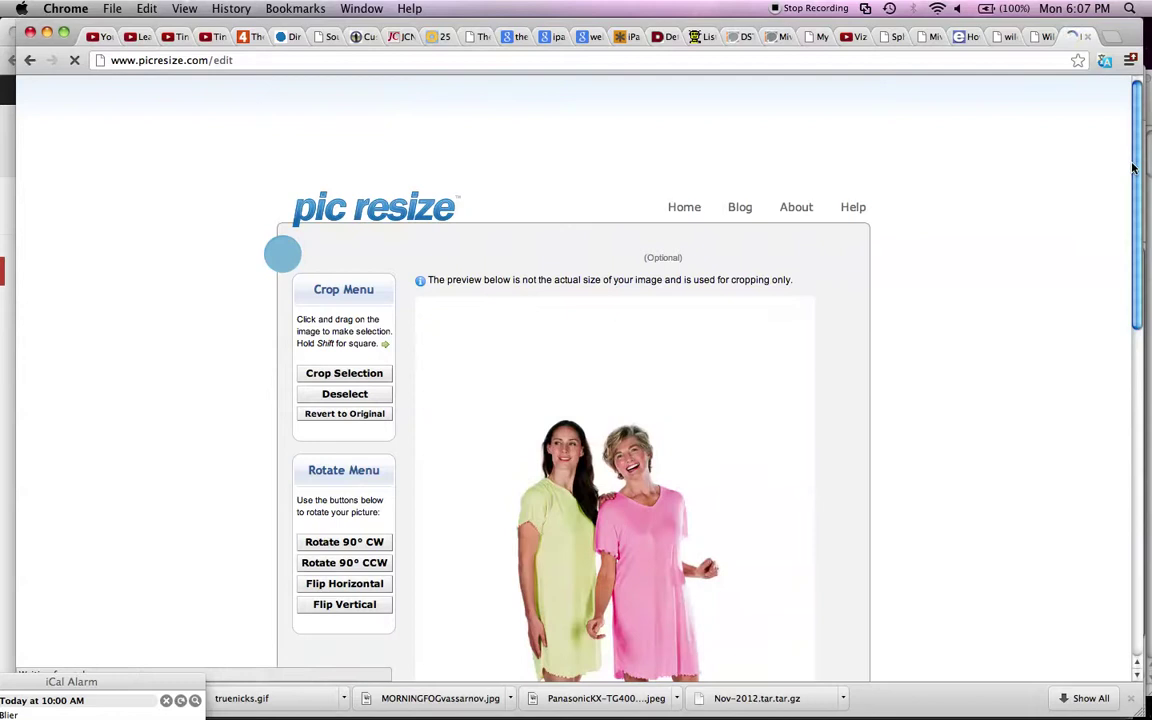
pyautogui.moveTo(1141, 175); pyautogui.dragTo(1140, 245)
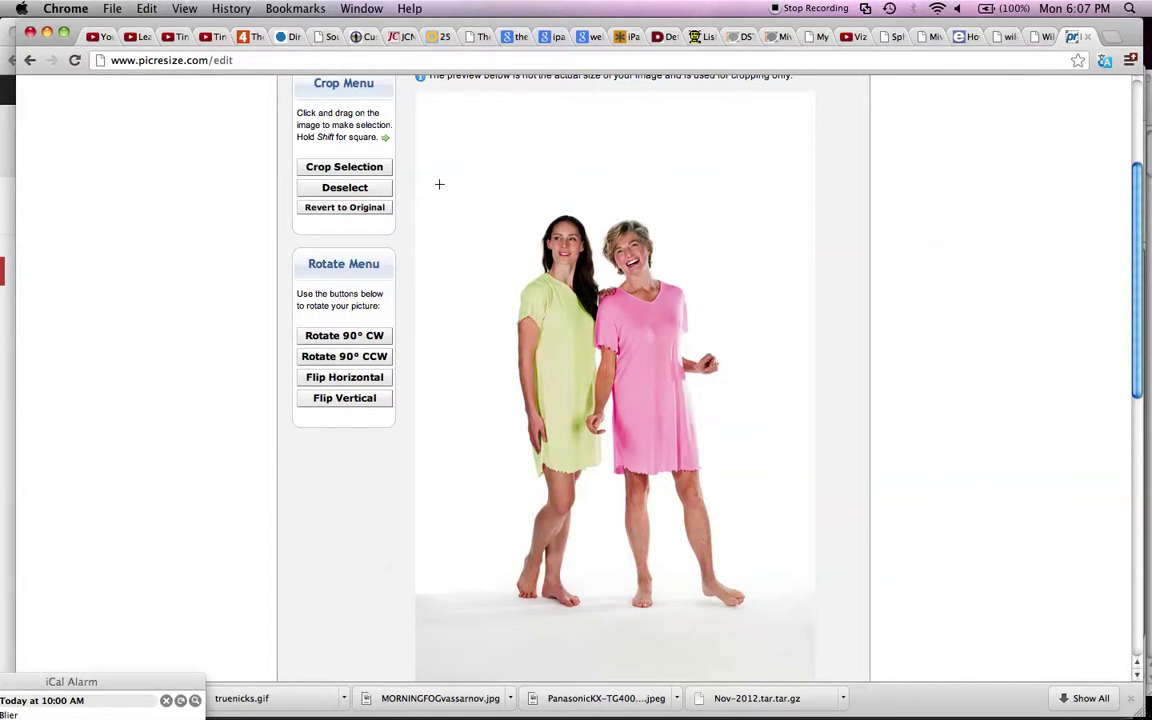
pyautogui.moveTo(458, 190); pyautogui.dragTo(789, 651)
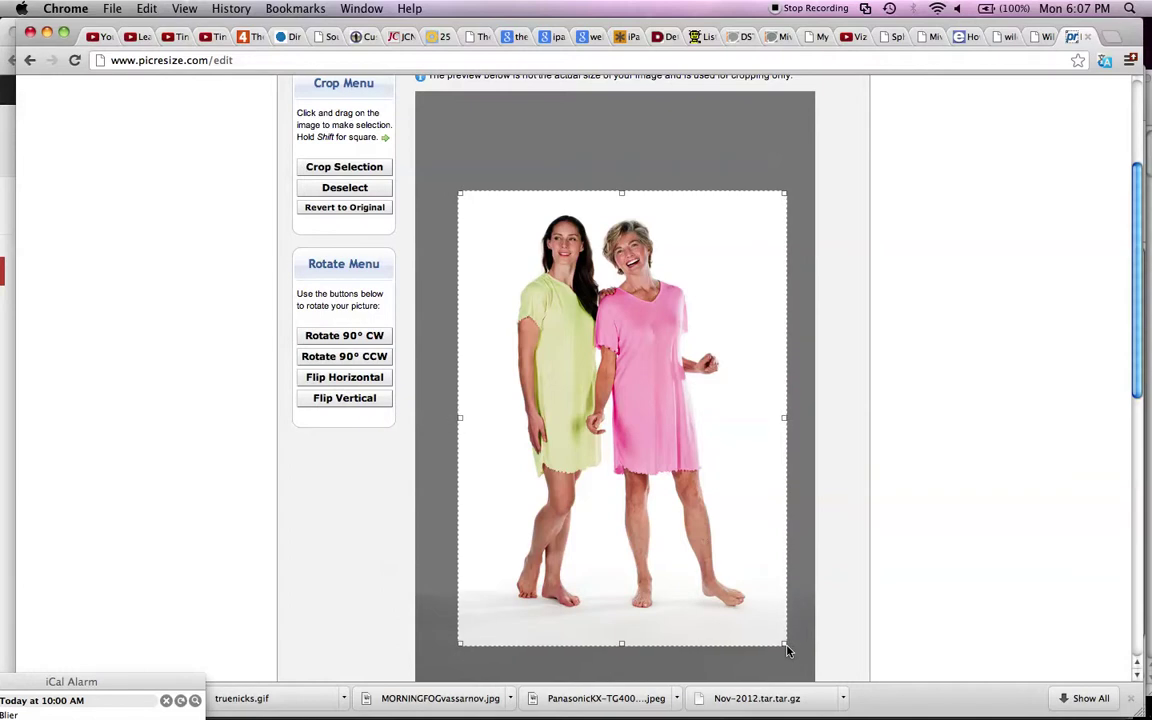
pyautogui.click(786, 423)
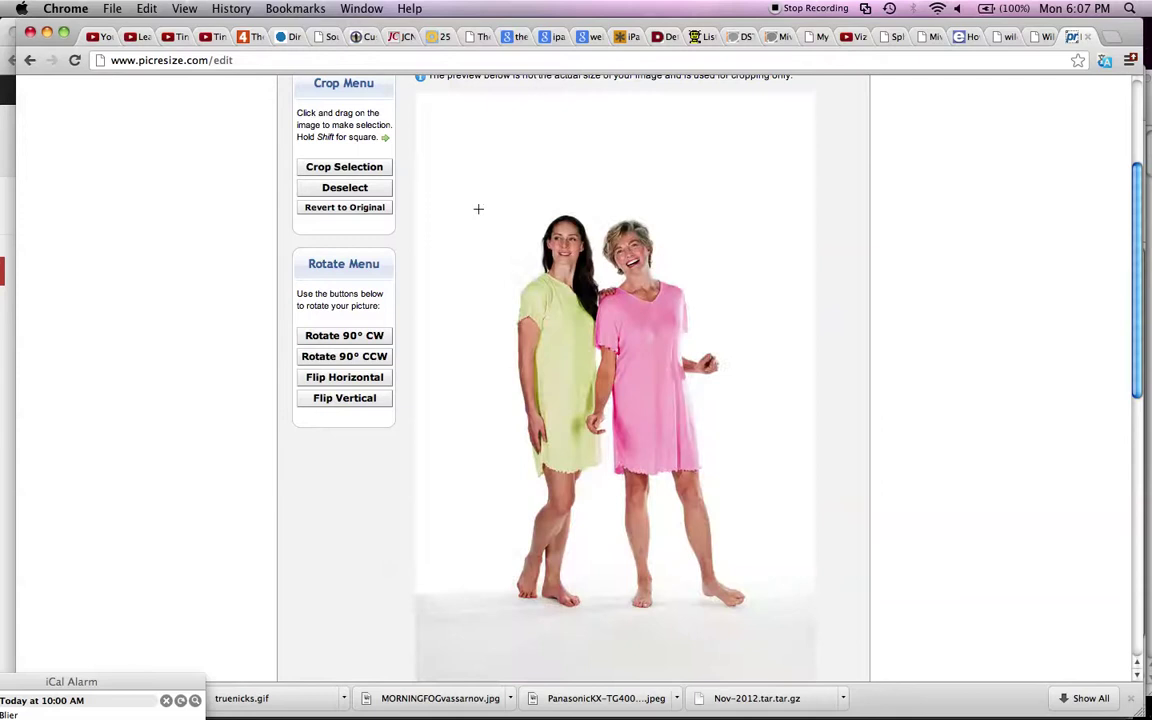
pyautogui.moveTo(458, 199); pyautogui.dragTo(784, 644)
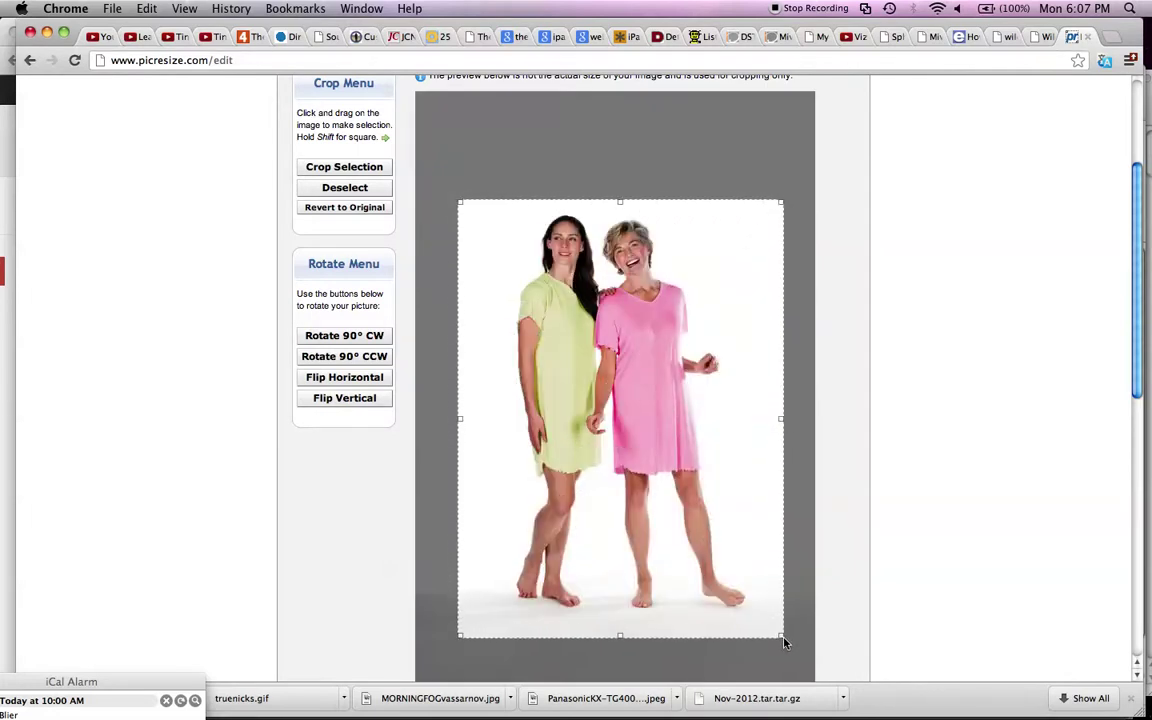
pyautogui.click(347, 167)
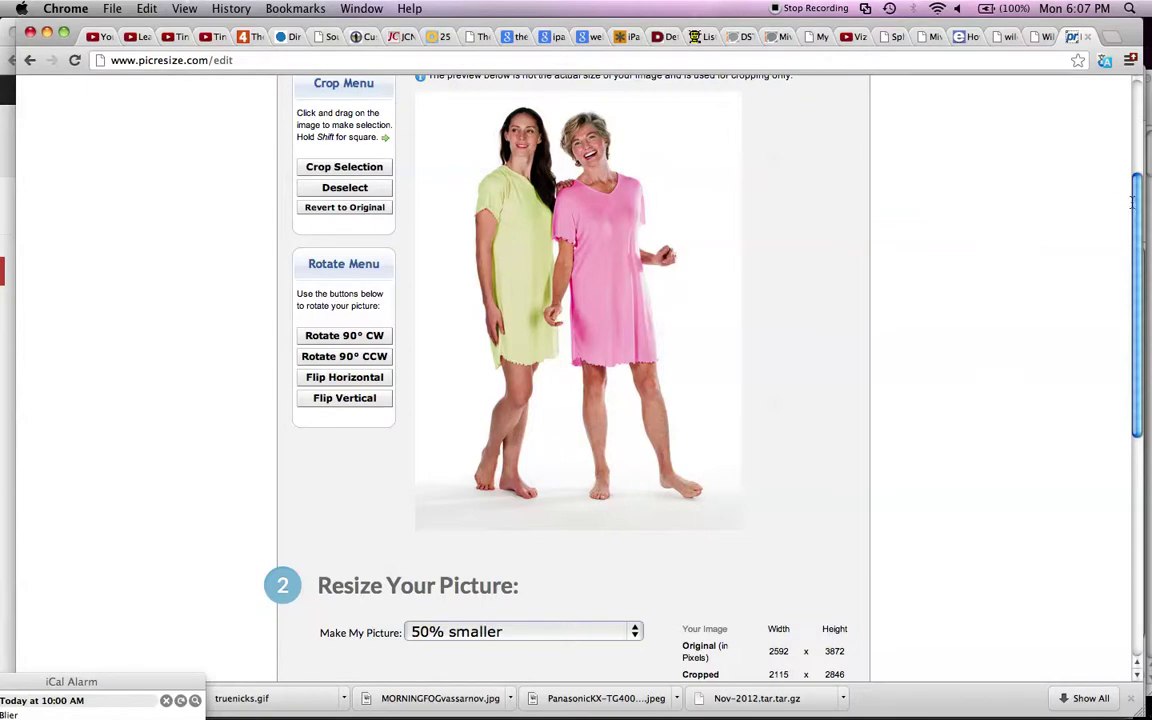
# Choose Custom Size with a 270 px width and submit, producing a 270 x 364 image
pyautogui.moveTo(1136, 205); pyautogui.dragTo(609, 354)
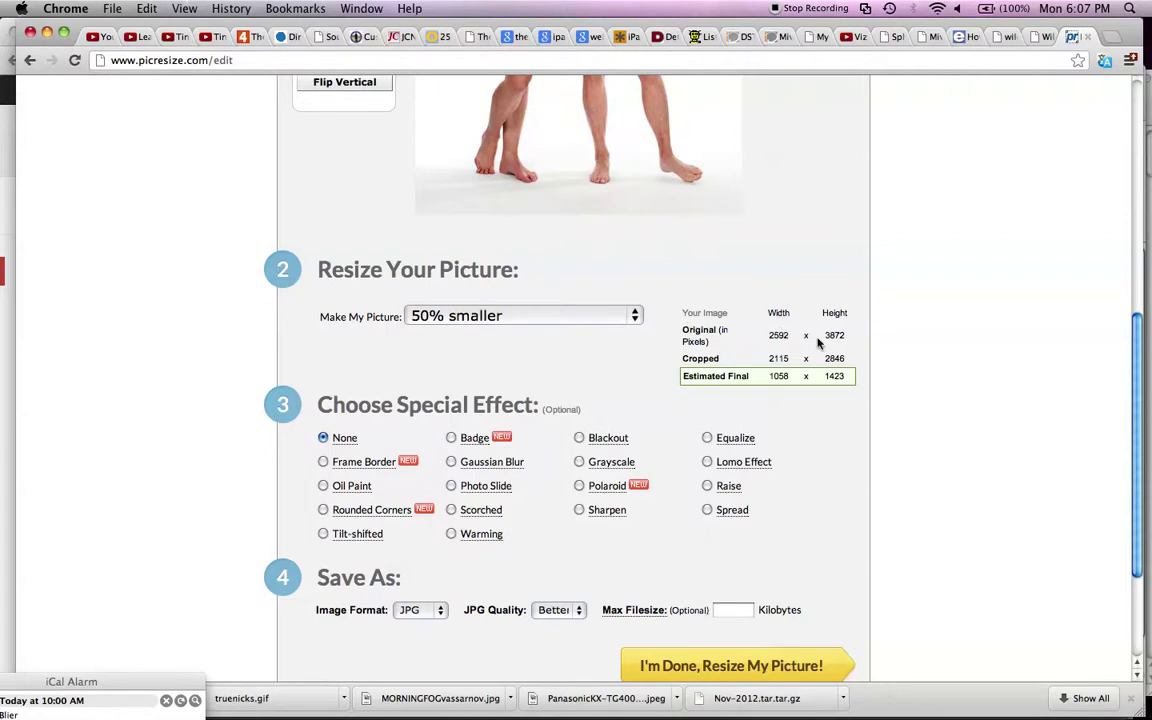
pyautogui.click(630, 320)
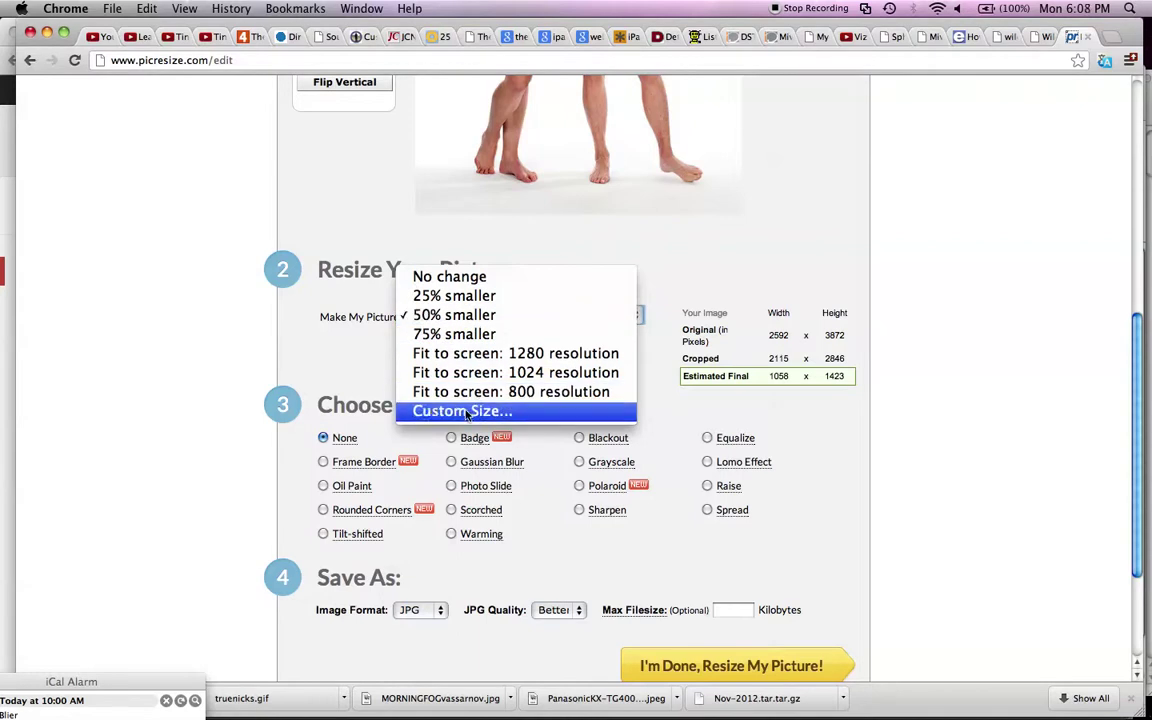
pyautogui.click(424, 411)
pyautogui.click(361, 347)
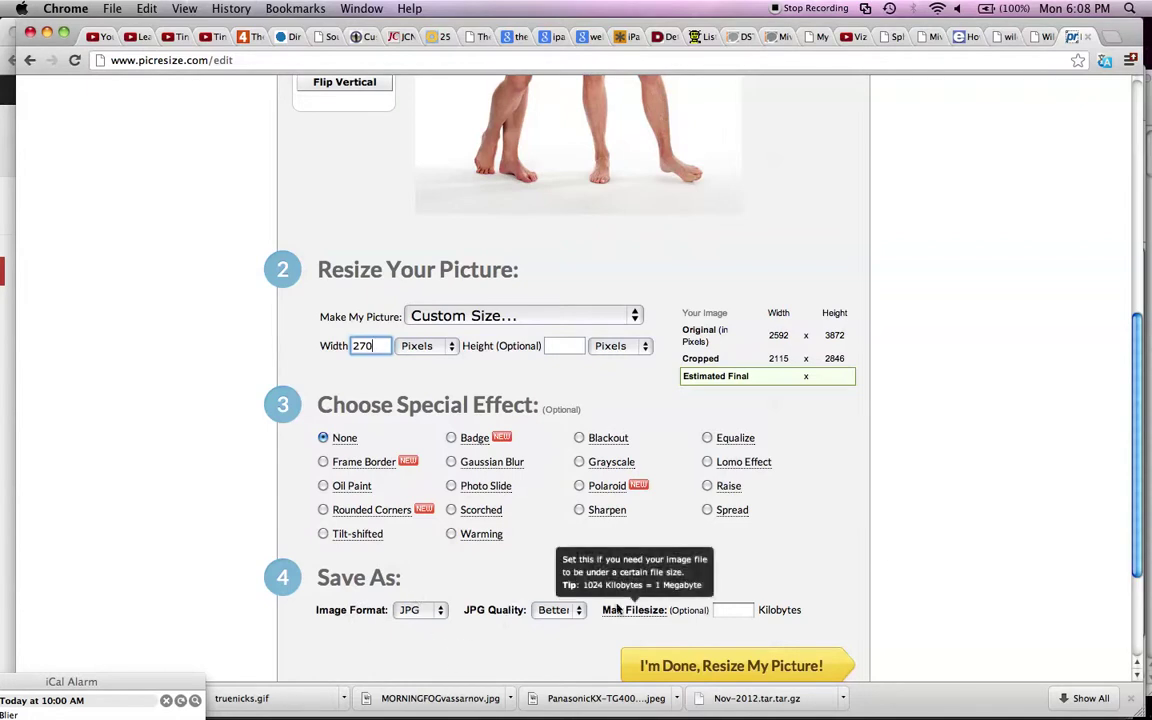
pyautogui.scroll(-3, 1133, 441)
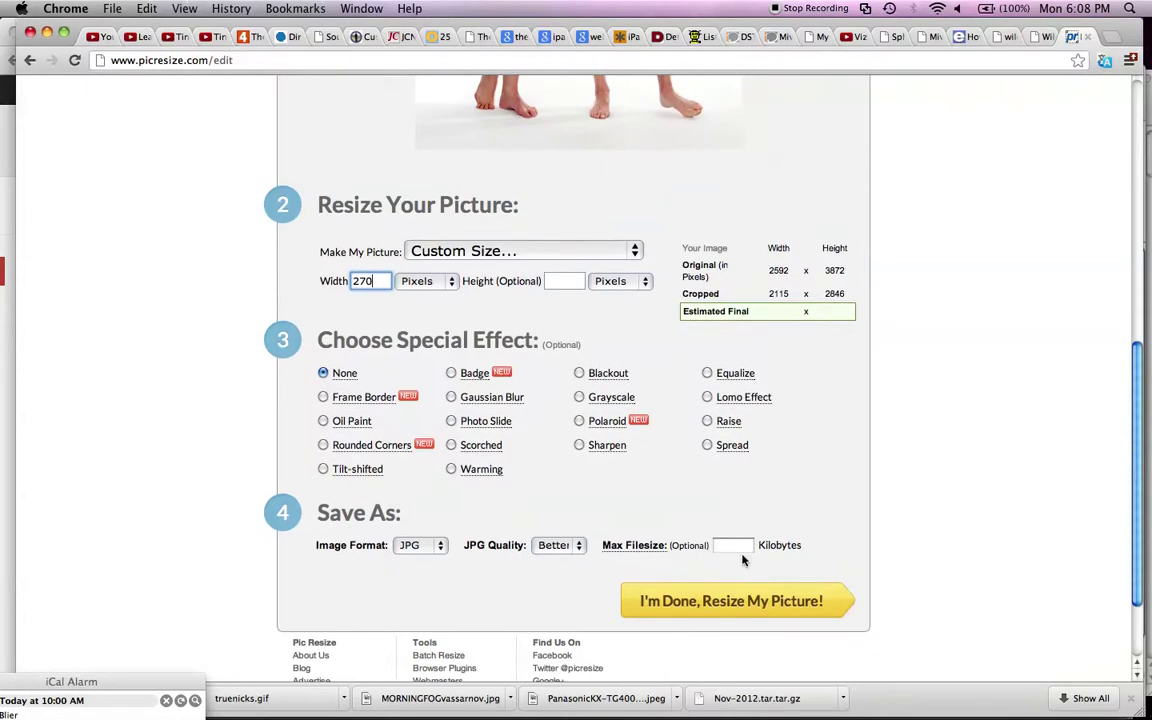
pyautogui.click(751, 603)
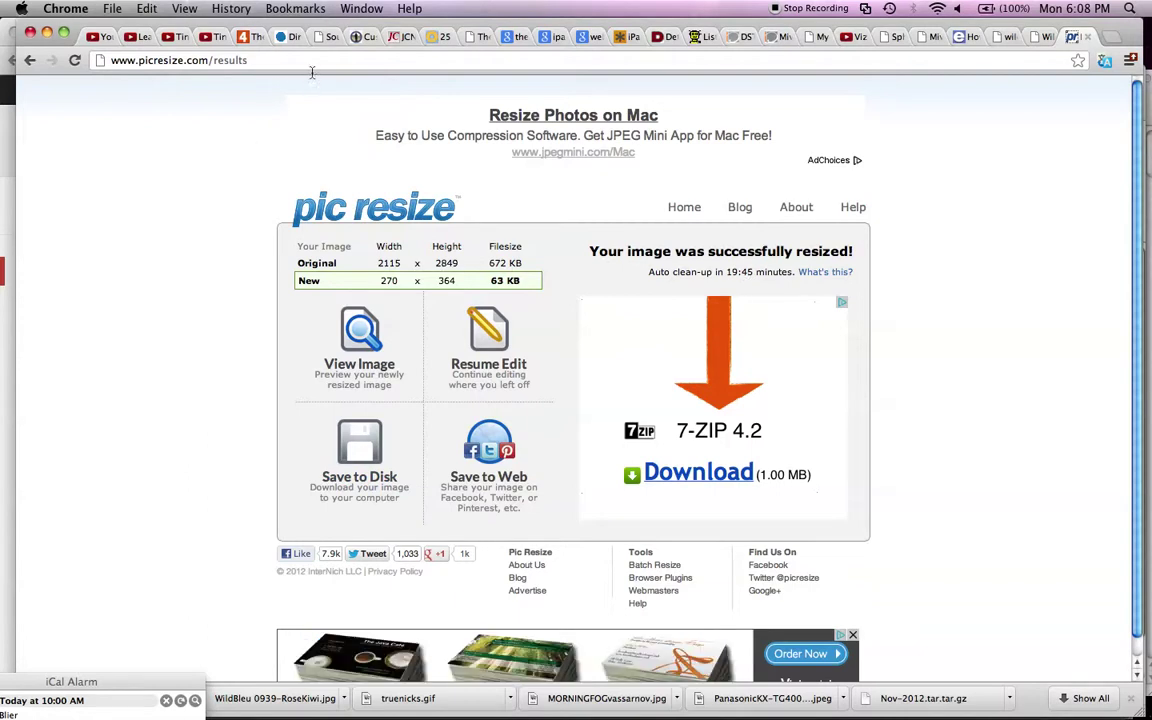
# Open Chrome's Downloads list to confirm rsz_wildbleu_0939-rosekiwi.jpg was saved
pyautogui.click(361, 8)
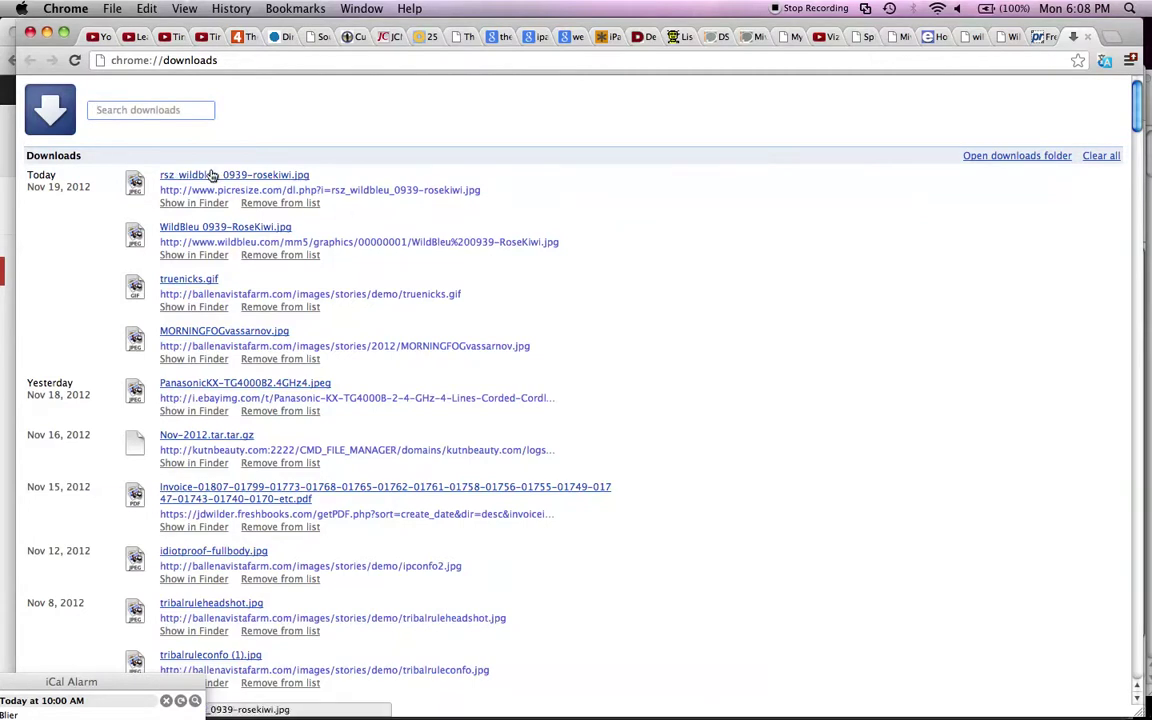
# Glance at the WildBleu product page, then settle back on the original RoseKiwi image tab
pyautogui.click(1011, 38)
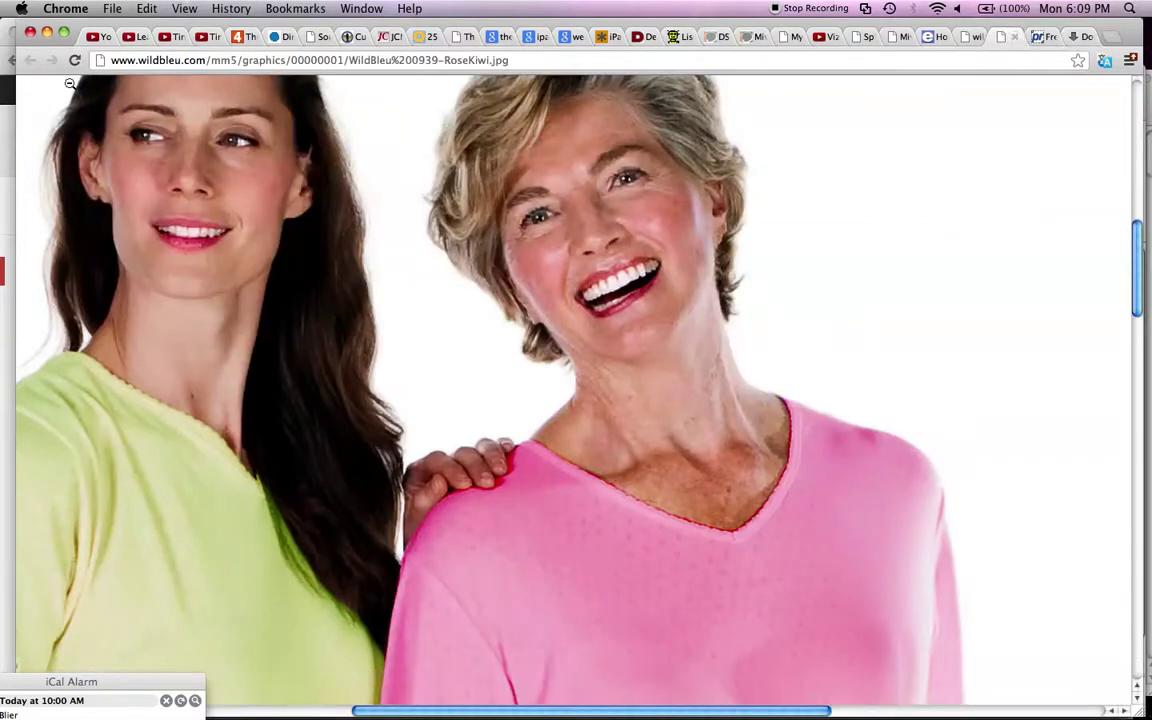
pyautogui.click(969, 38)
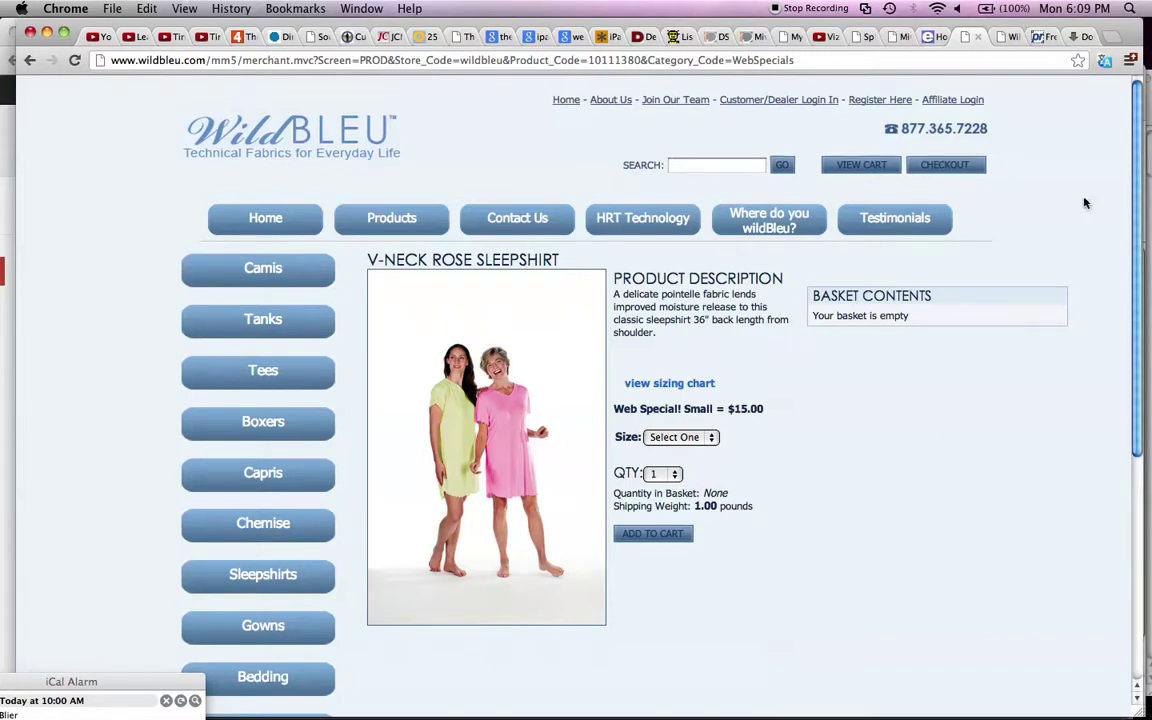
pyautogui.click(1016, 40)
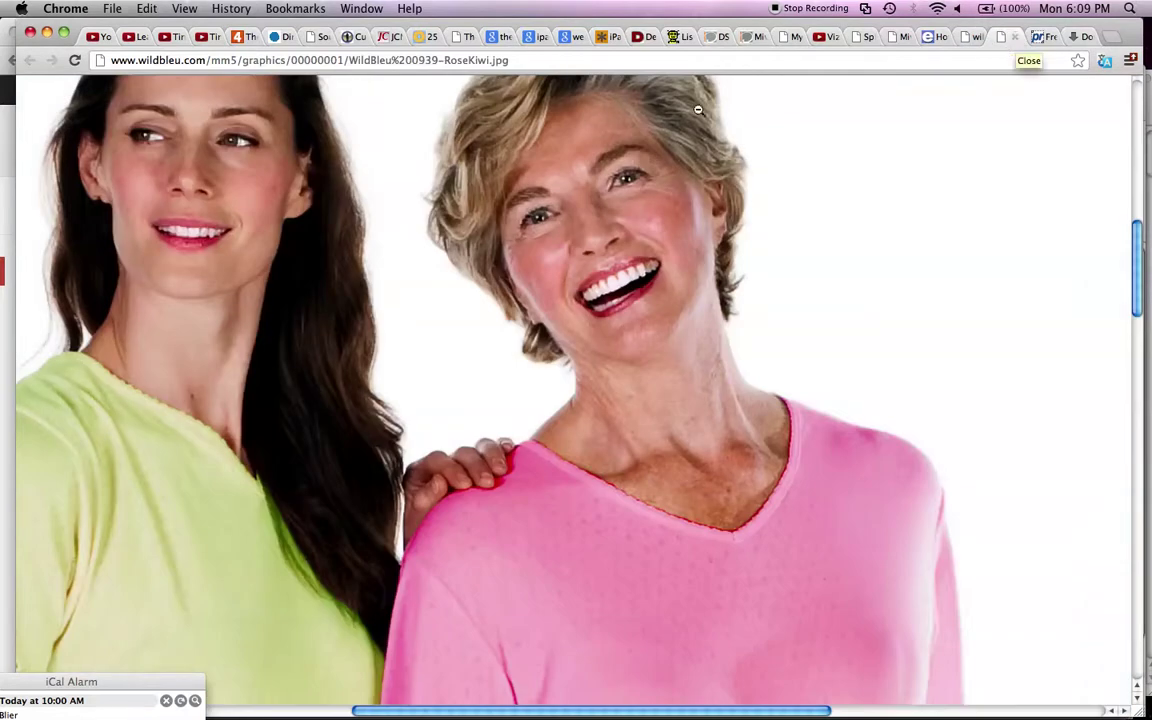
pyautogui.moveTo(530, 60); pyautogui.dragTo(231, 60)
pyautogui.press('BackSpace')
pyautogui.write('5/admin.mvc')
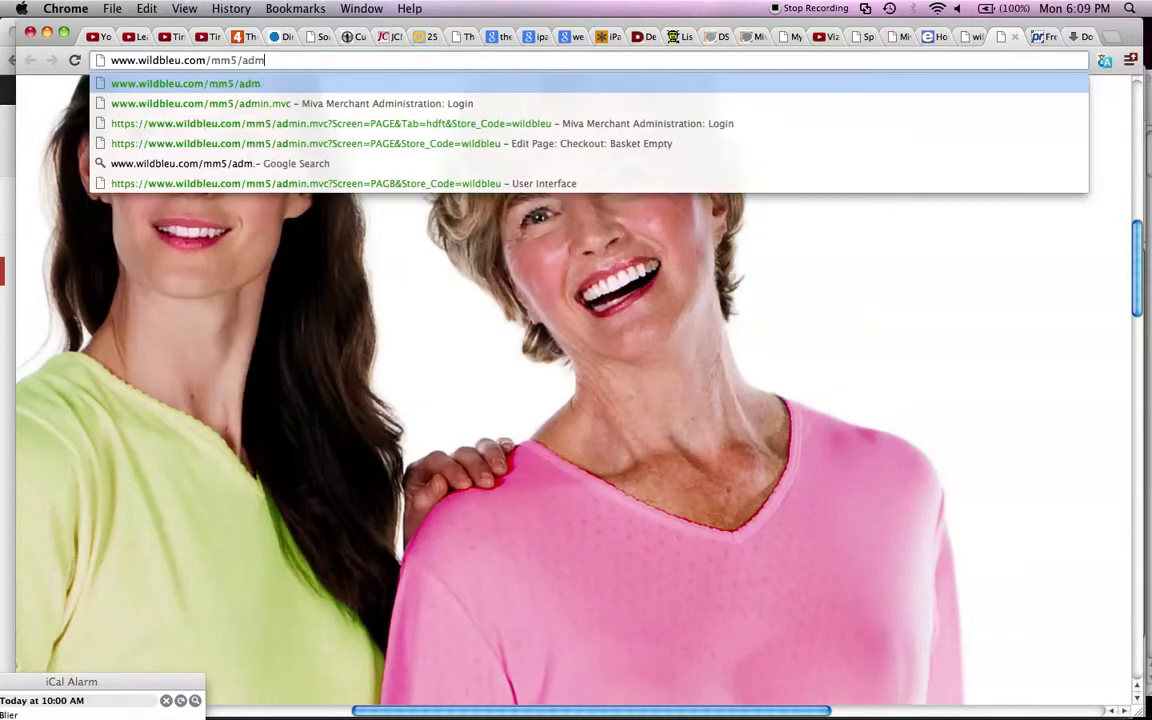
pyautogui.click(570, 65)
pyautogui.press('Return')
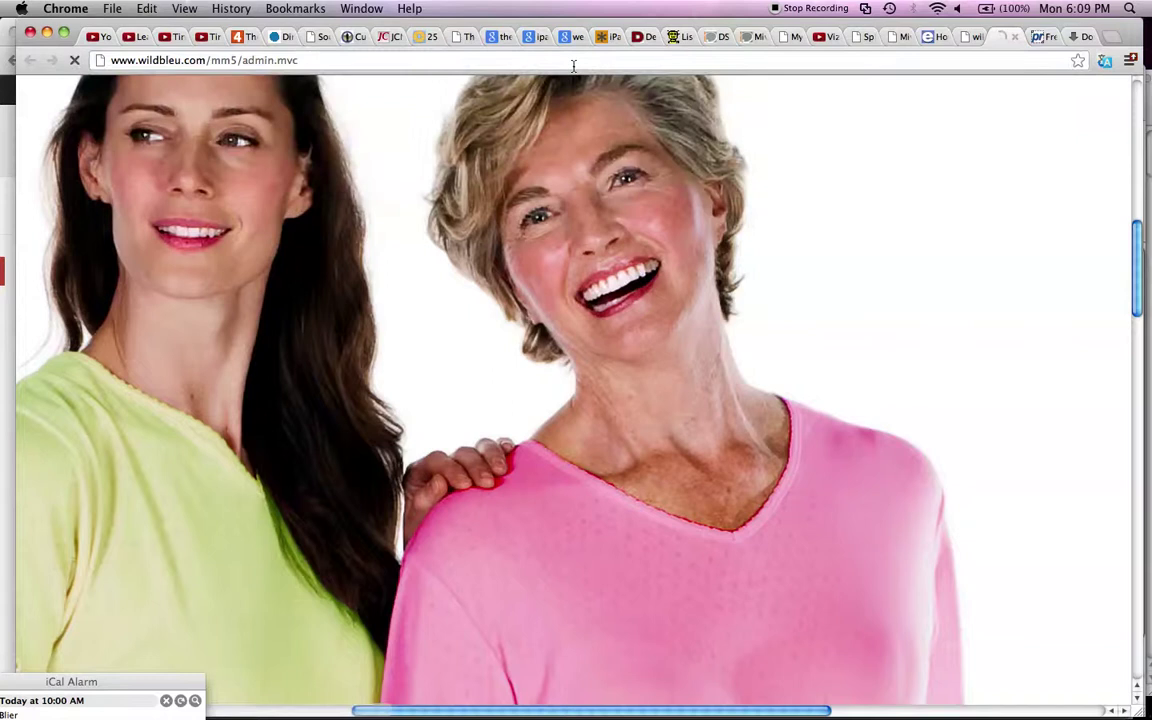
# Enter the admin username and password and submit, retrying with a different username
pyautogui.click(522, 265)
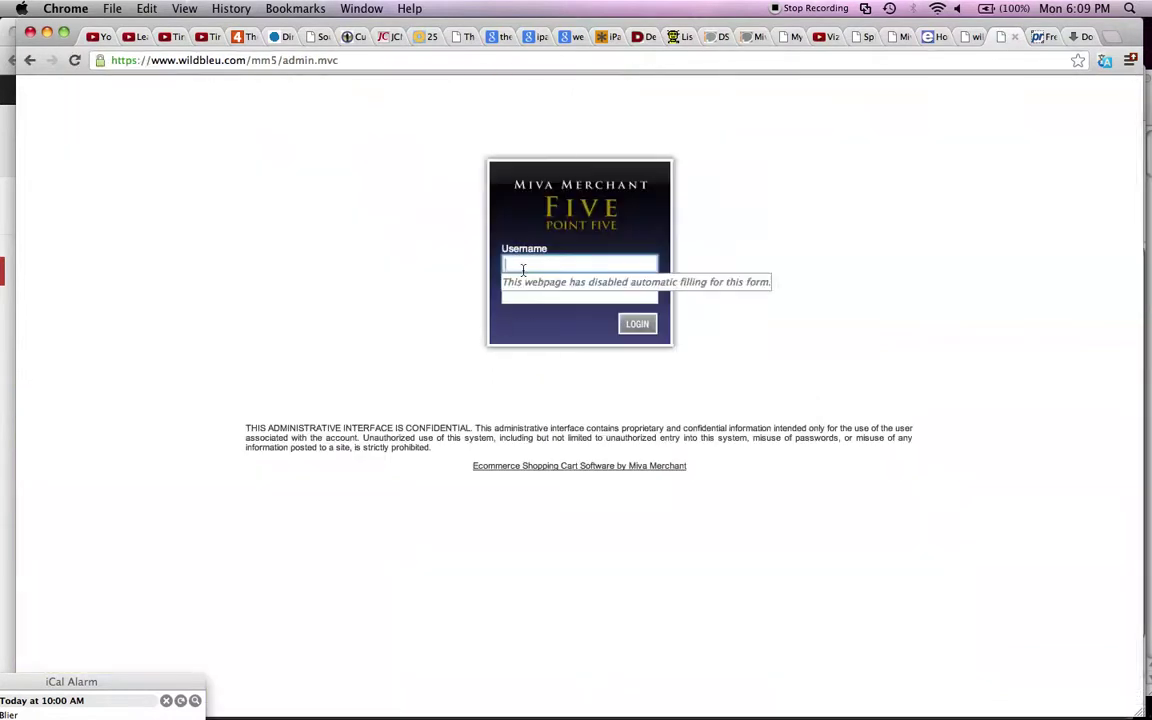
pyautogui.write('afterdarkgra')
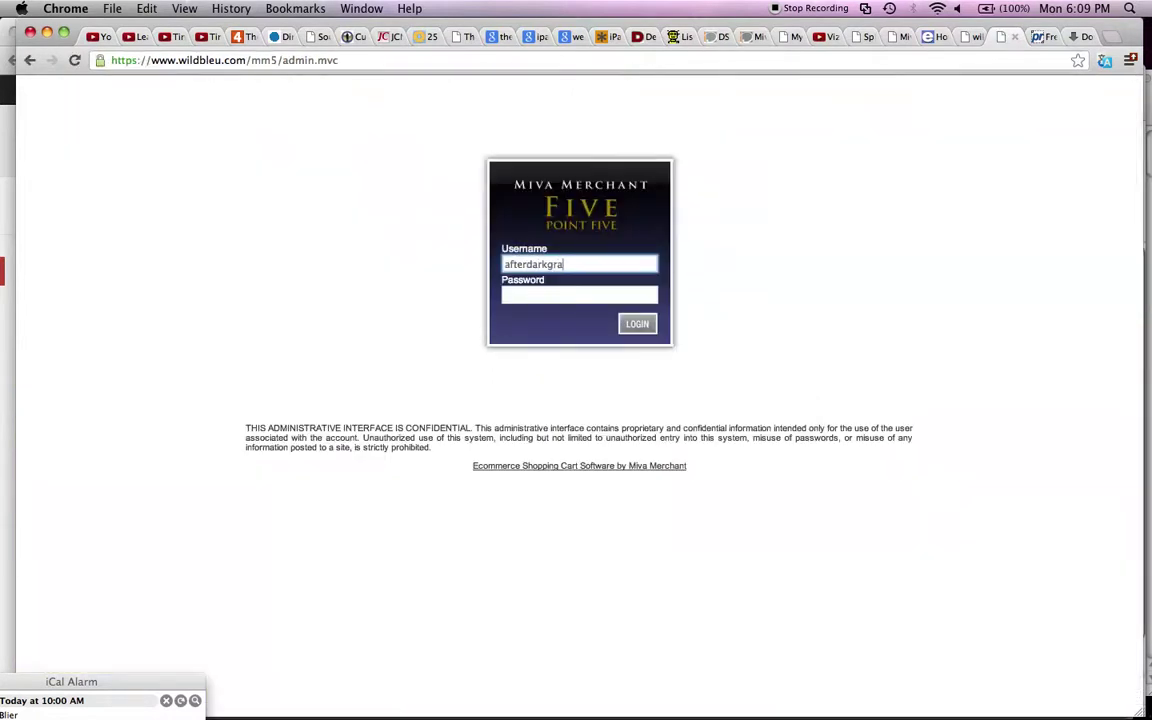
pyautogui.write('fx')
pyautogui.press('Tab')
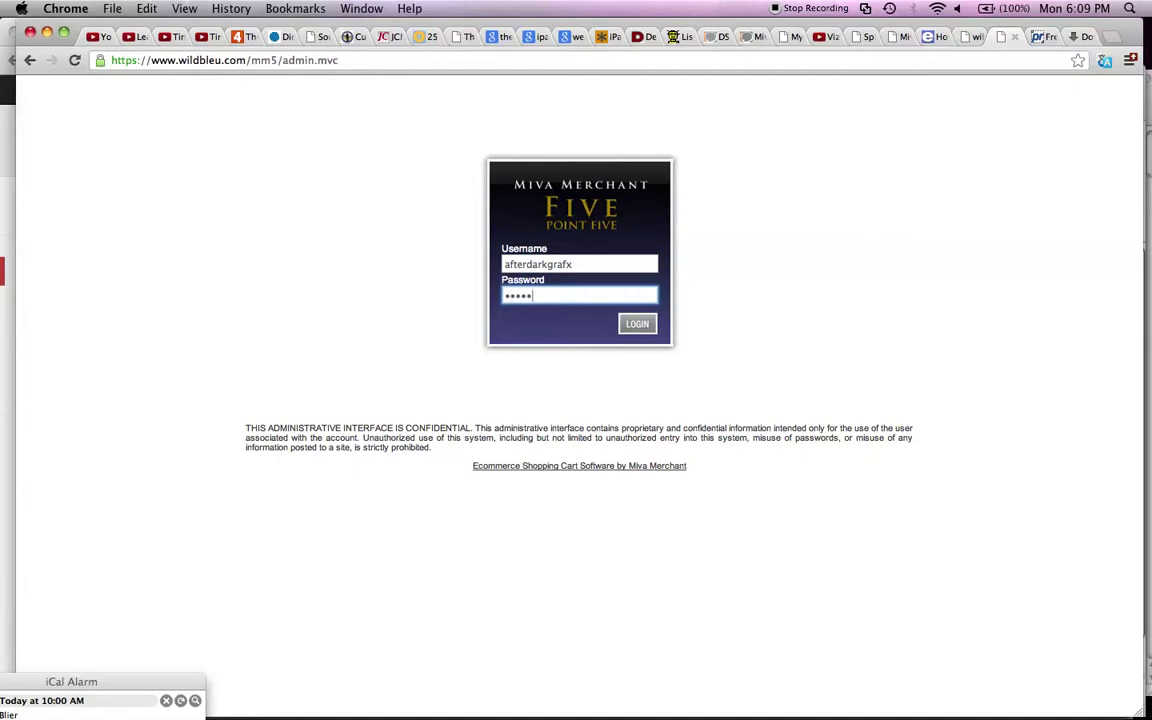
pyautogui.press('Return')
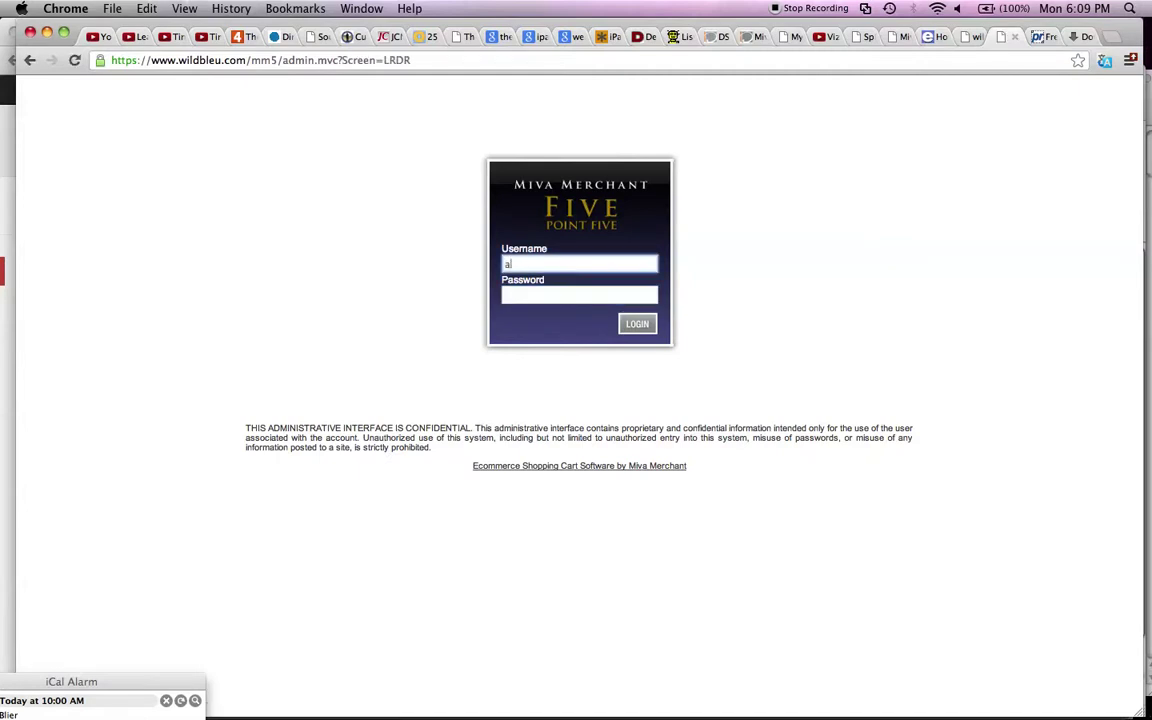
pyautogui.write('afx3')
pyautogui.press('Tab')
pyautogui.write('****')
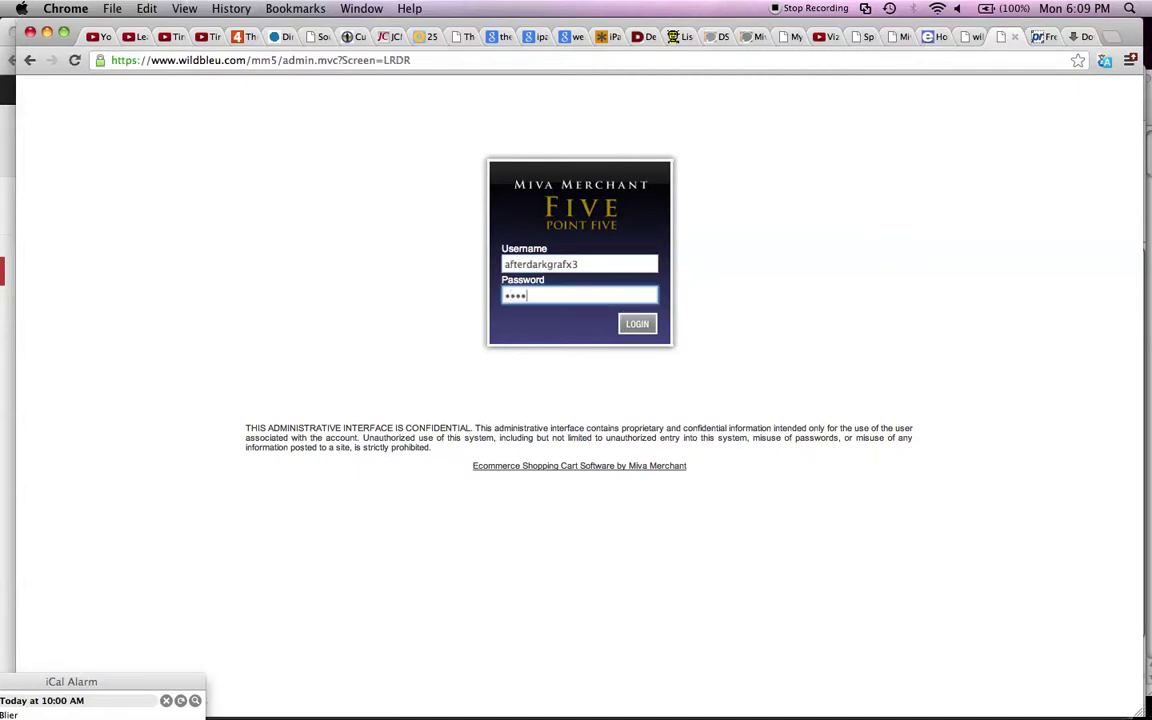
pyautogui.press('Return')
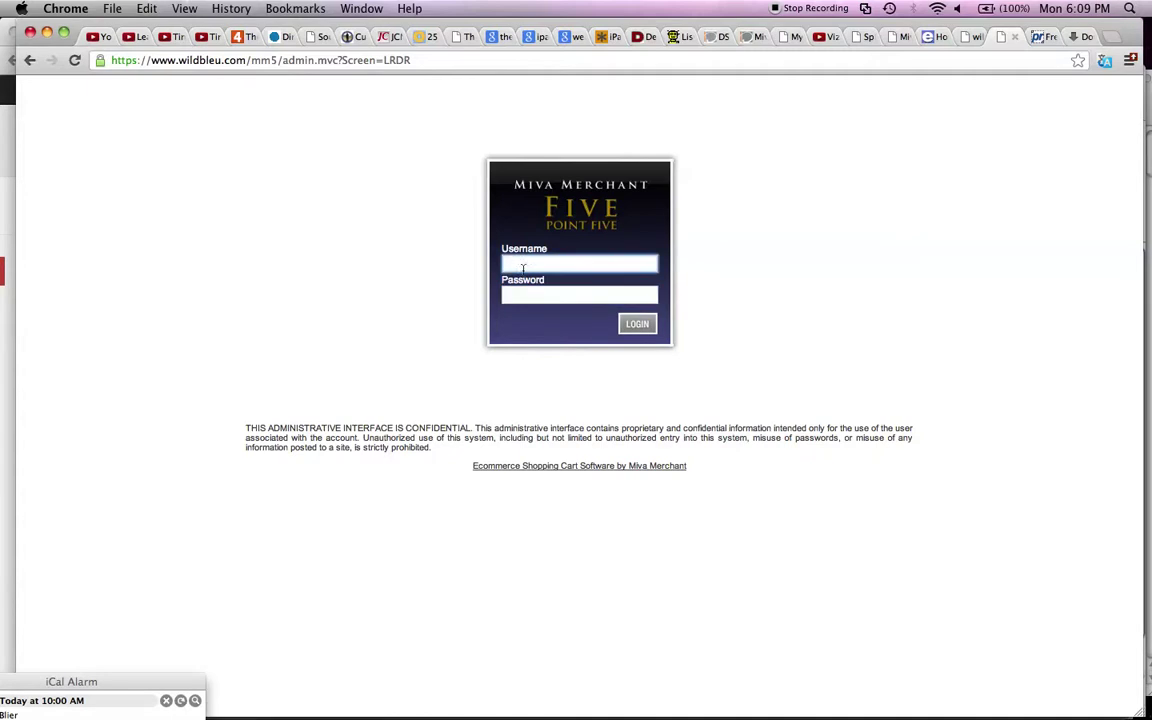
# On the PicResize tab, remove 'results' from the URL to load the home page
pyautogui.click(1038, 36)
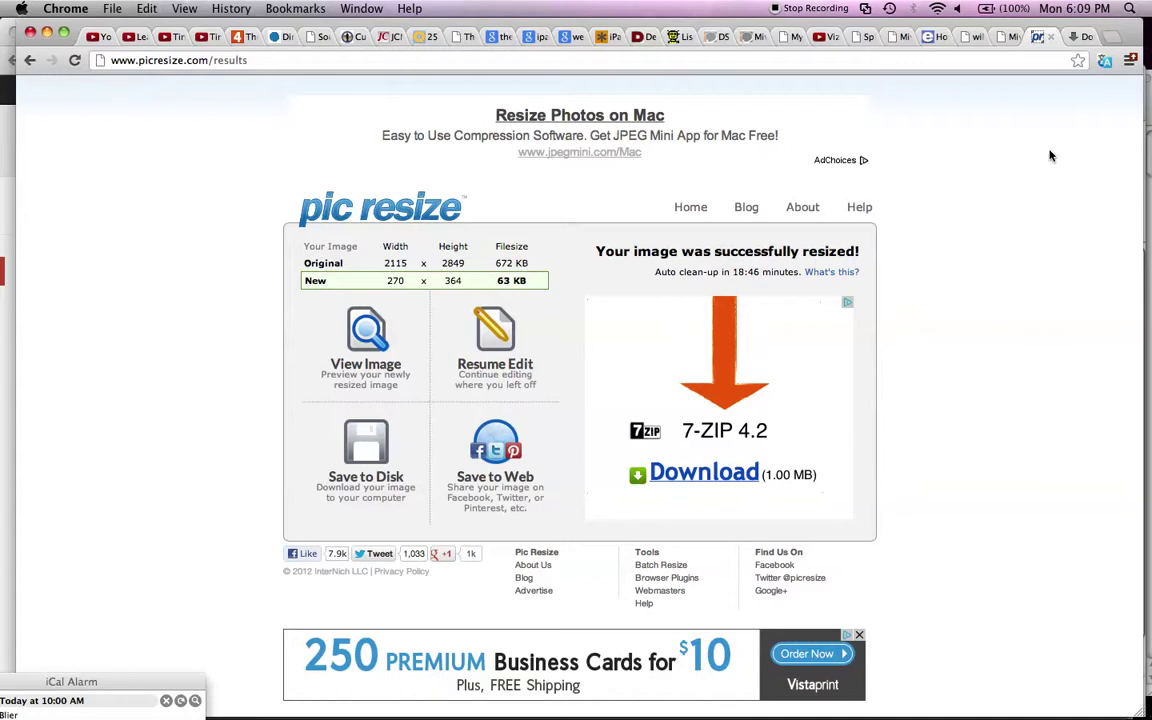
pyautogui.click(217, 62)
pyautogui.doubleClick(215, 62)
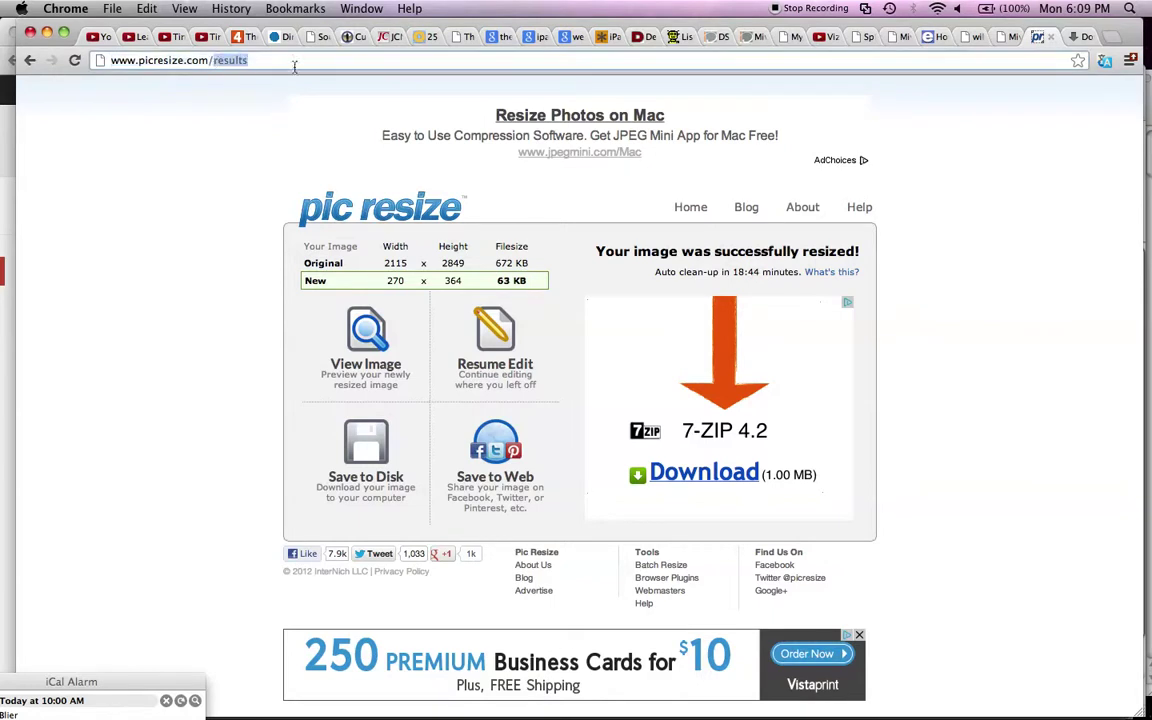
pyautogui.press('BackSpace')
pyautogui.press('Return')
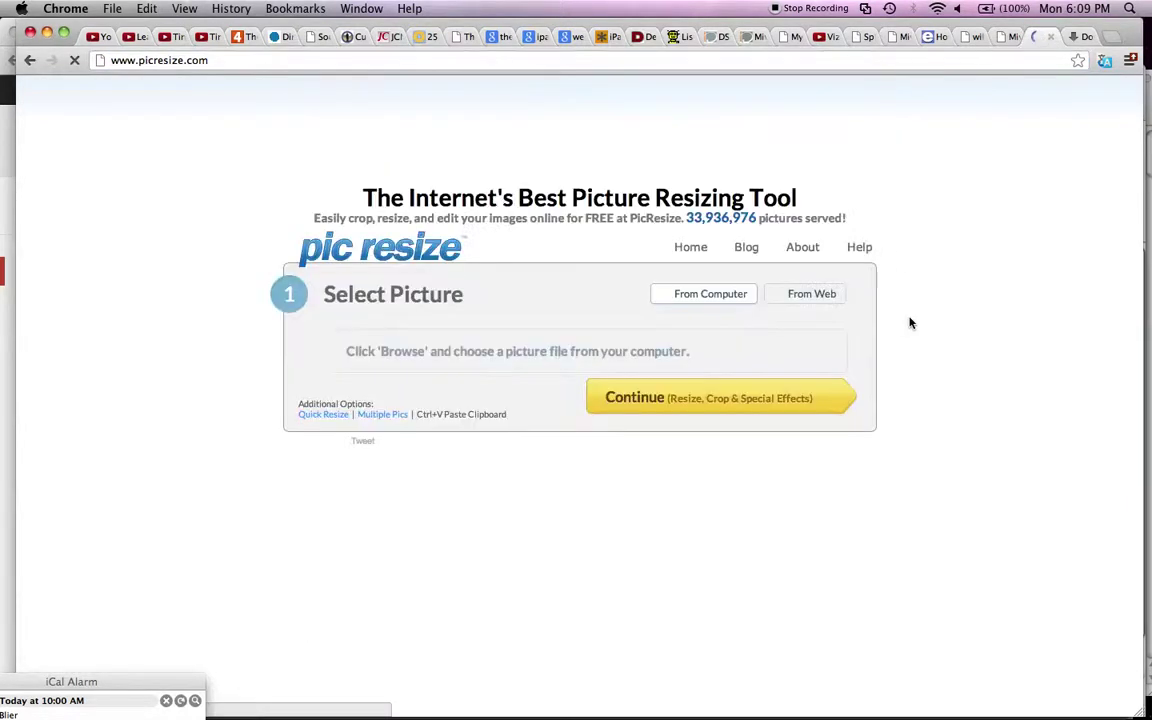